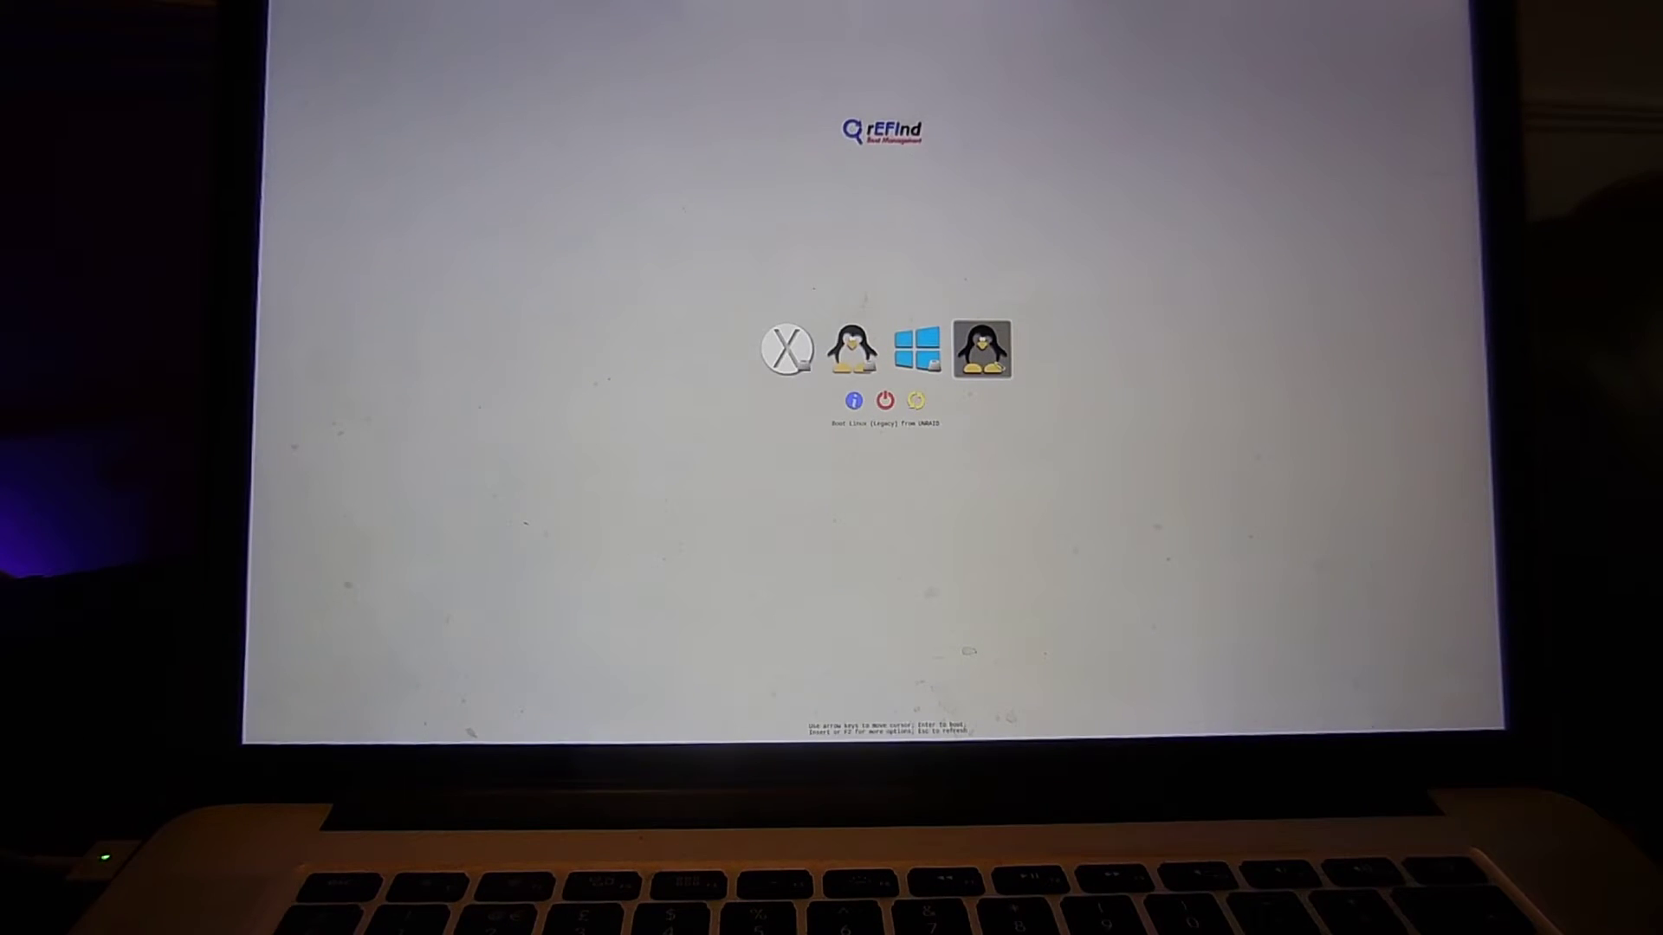
Boot the last rEFInd Linux Legacy entry and start 'unRAID OS GUI Mode'
{"action": "key", "text": "Left"}
{"action": "key", "text": "Left"}
{"action": "key", "text": "Left"}
{"action": "key", "text": "Right"}
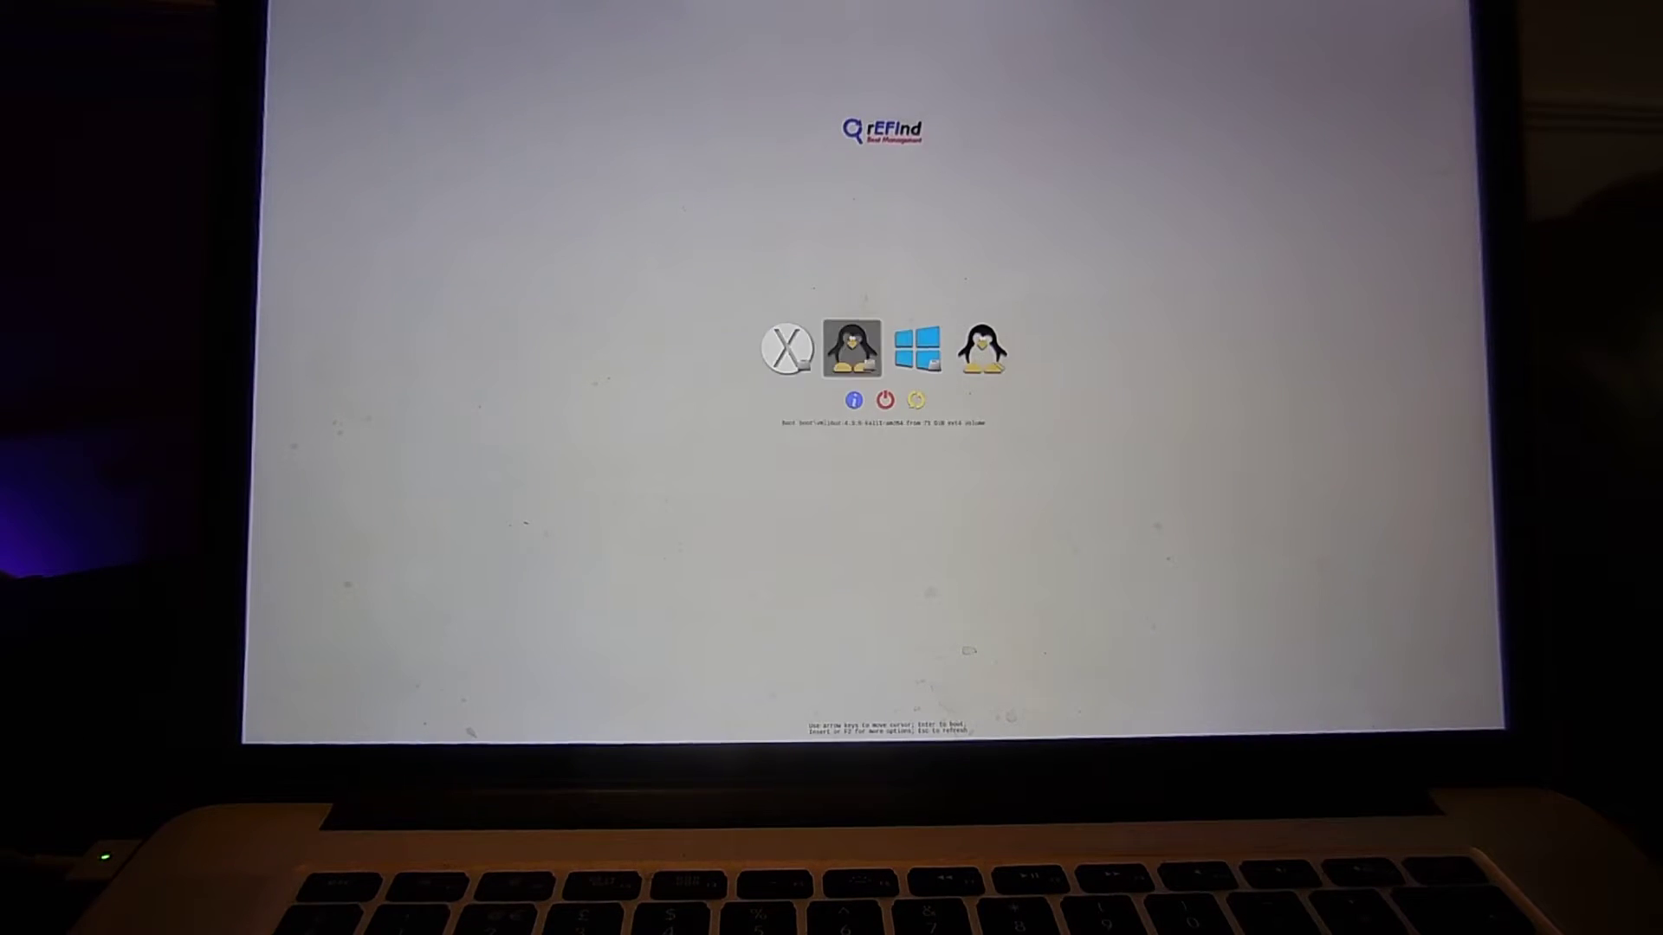
{"action": "key", "text": "Right"}
{"action": "key", "text": "Right"}
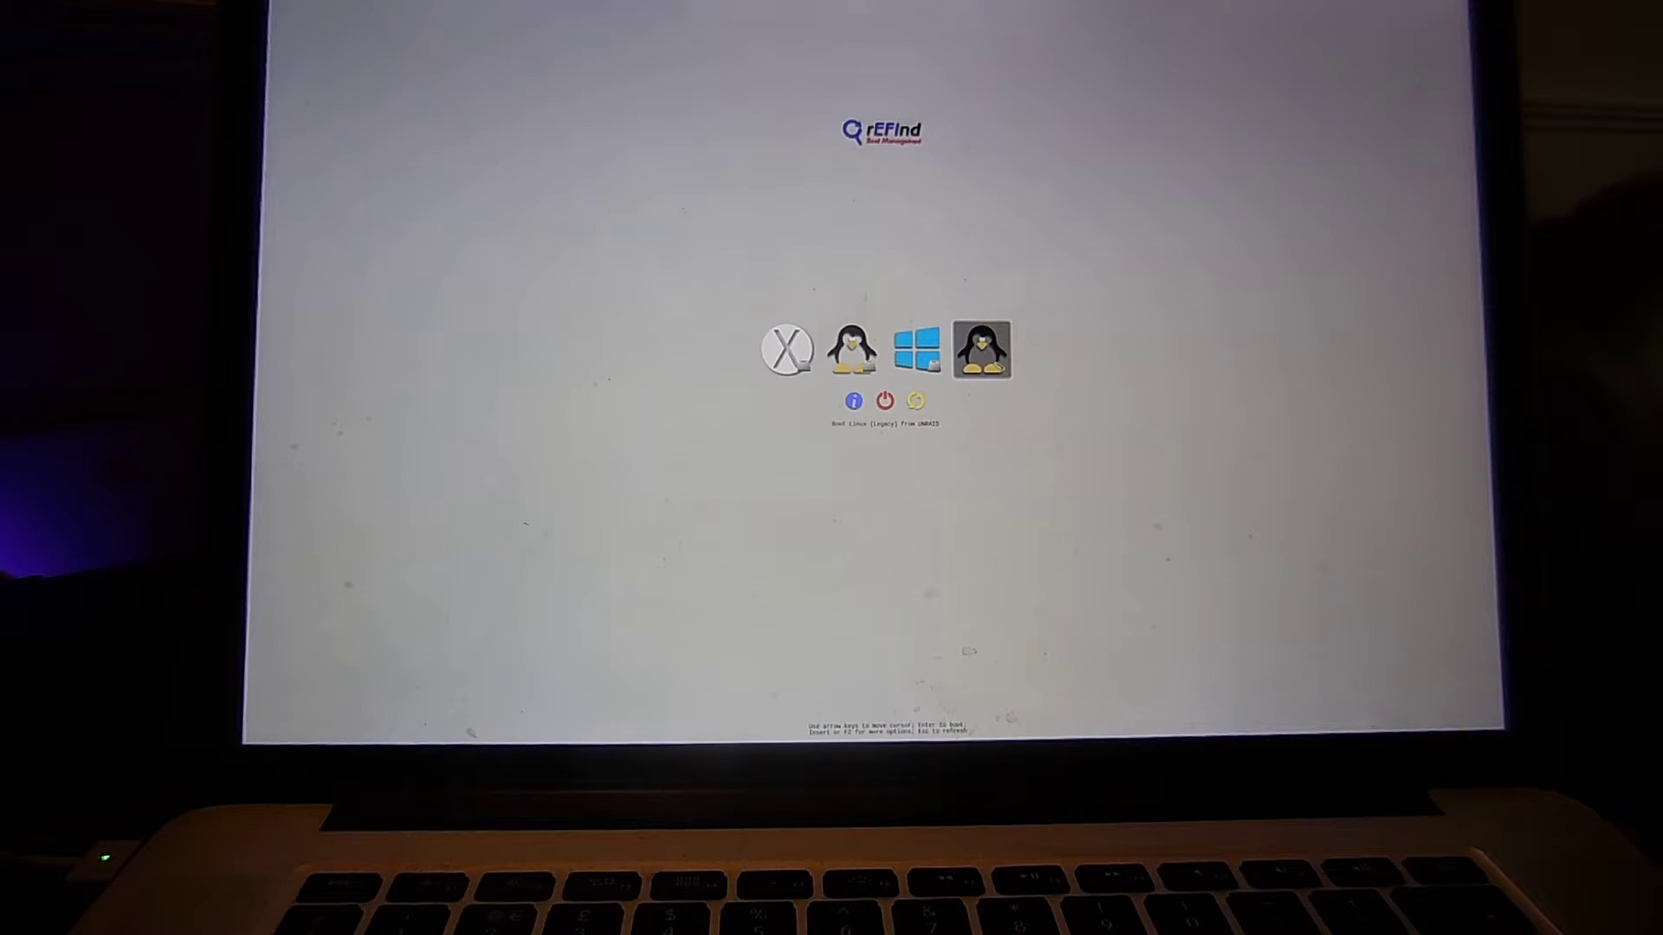
{"action": "key", "text": "Return"}
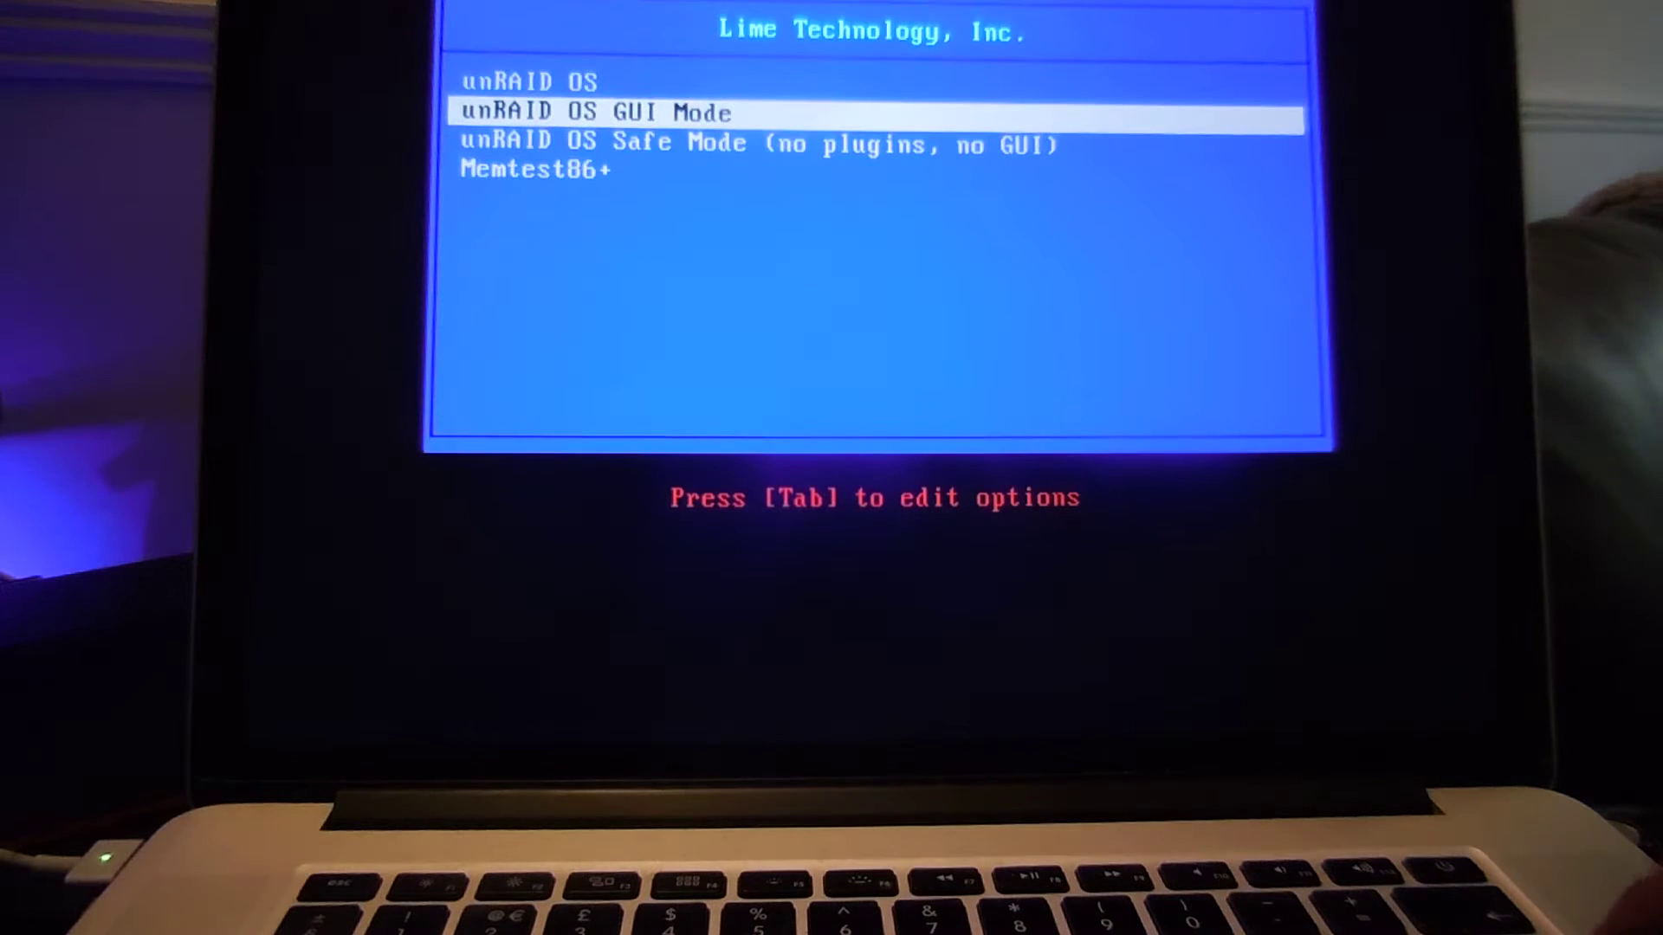
{"action": "key", "text": "Return"}
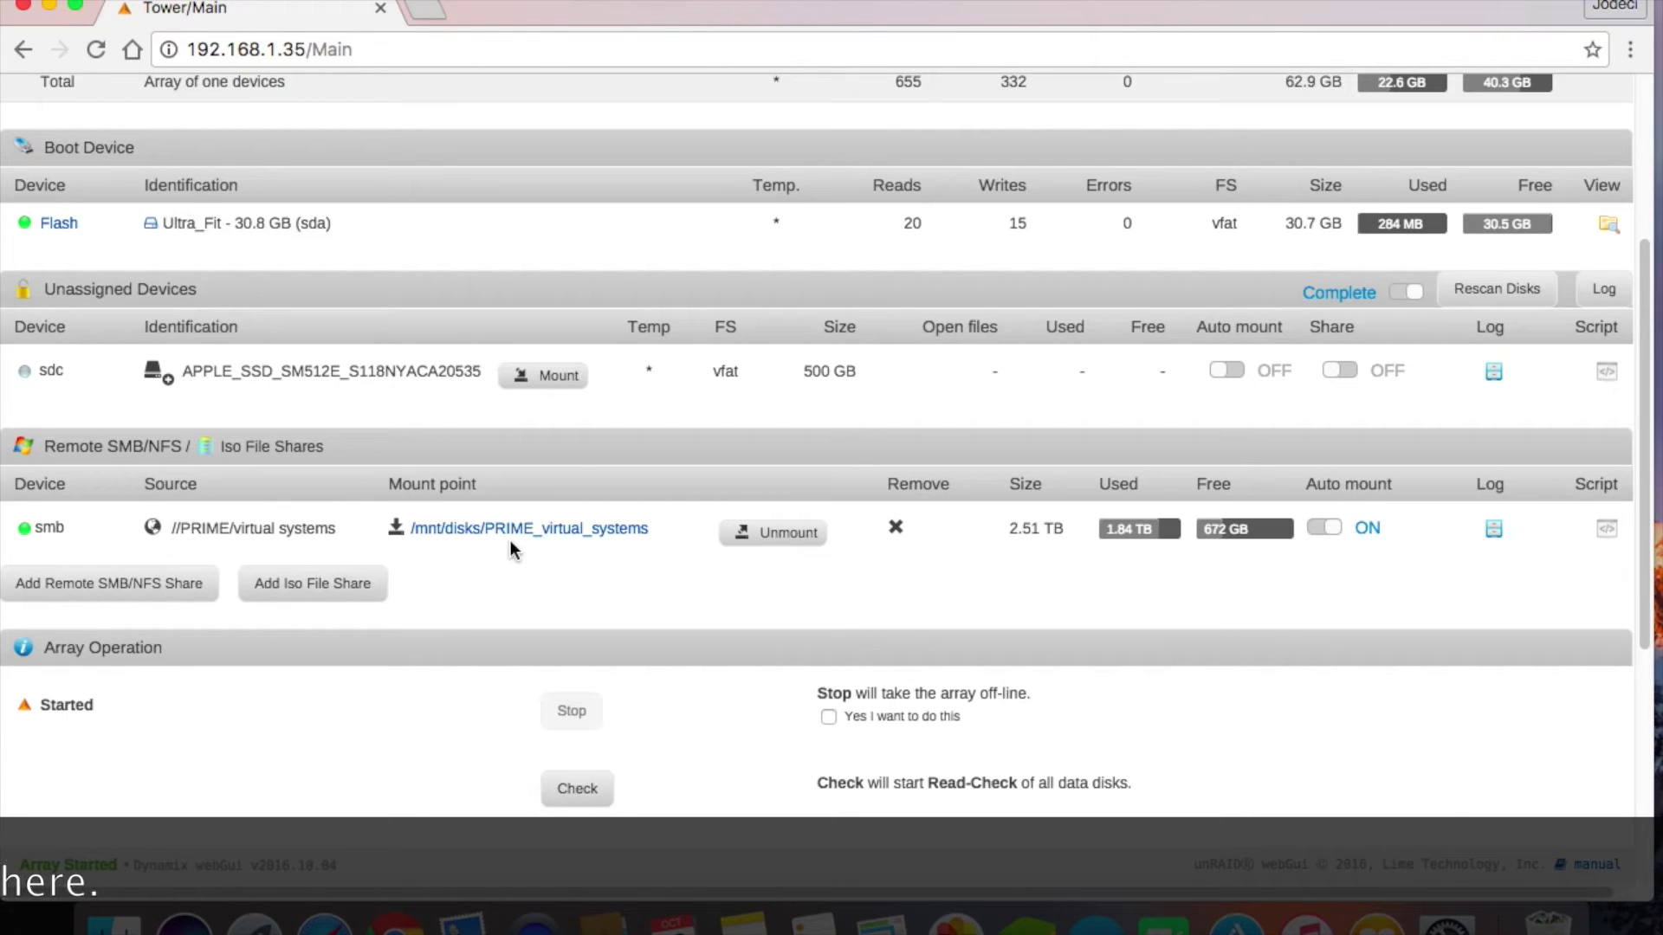
{"action": "scroll", "coordinate": [511, 541], "scroll_direction": "down", "scroll_amount": 1}
{"action": "scroll", "coordinate": [511, 541], "scroll_direction": "up", "scroll_amount": 1}
{"action": "scroll", "coordinate": [510, 541], "scroll_direction": "up", "scroll_amount": 3}
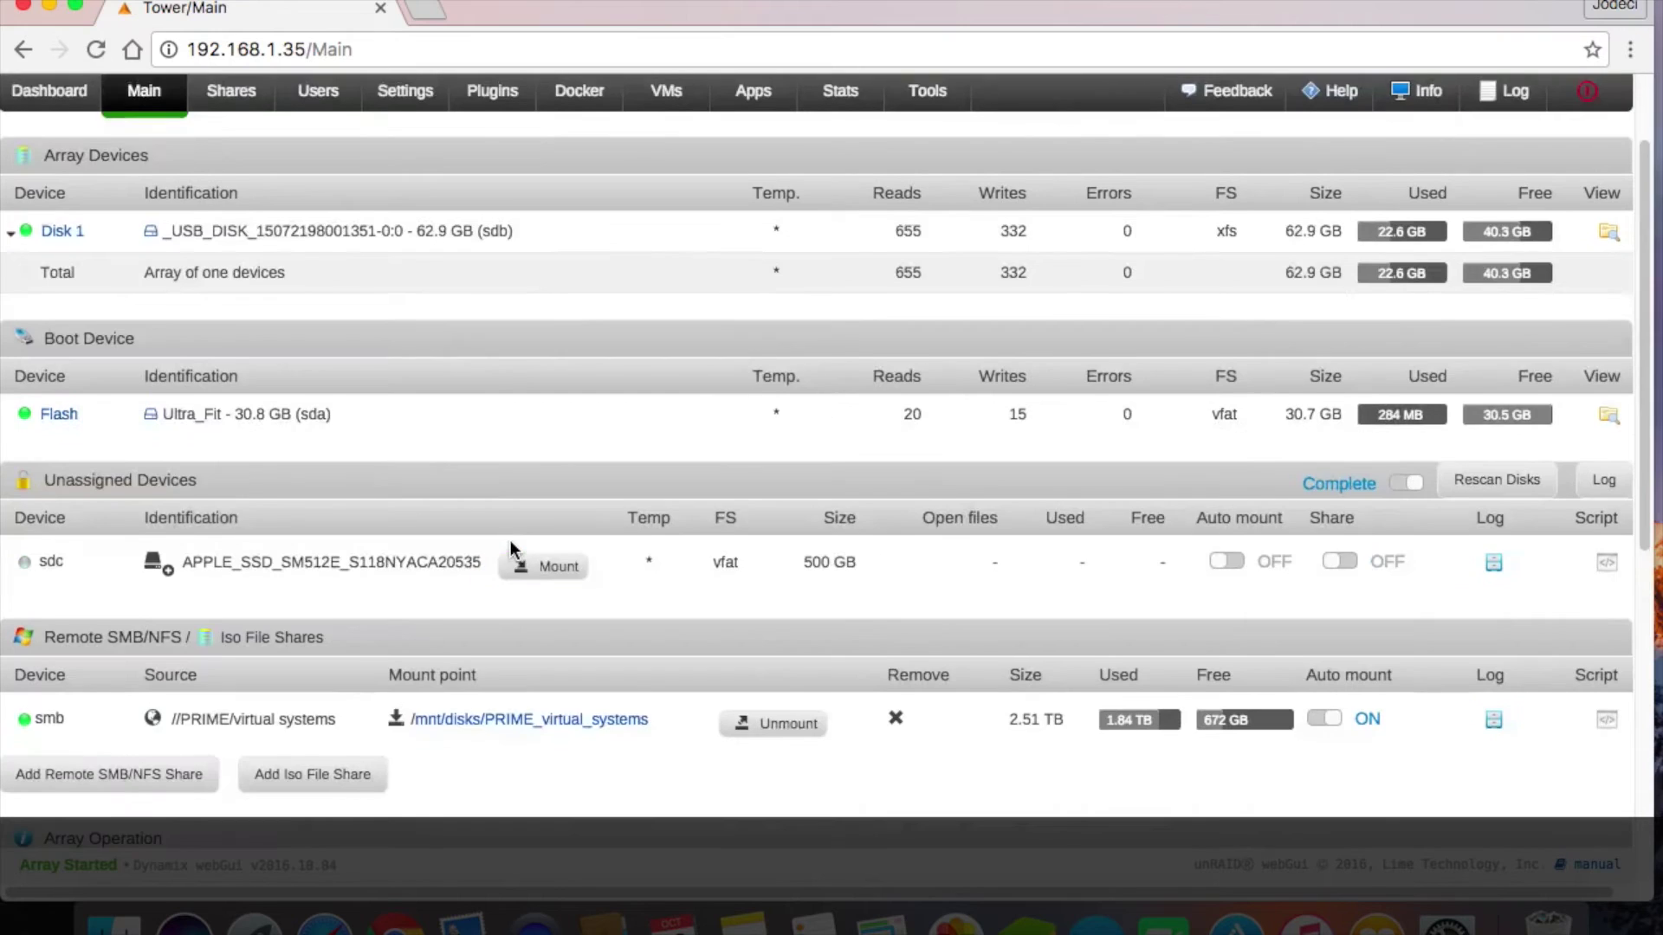
{"action": "scroll", "coordinate": [511, 550], "scroll_direction": "up", "scroll_amount": 2}
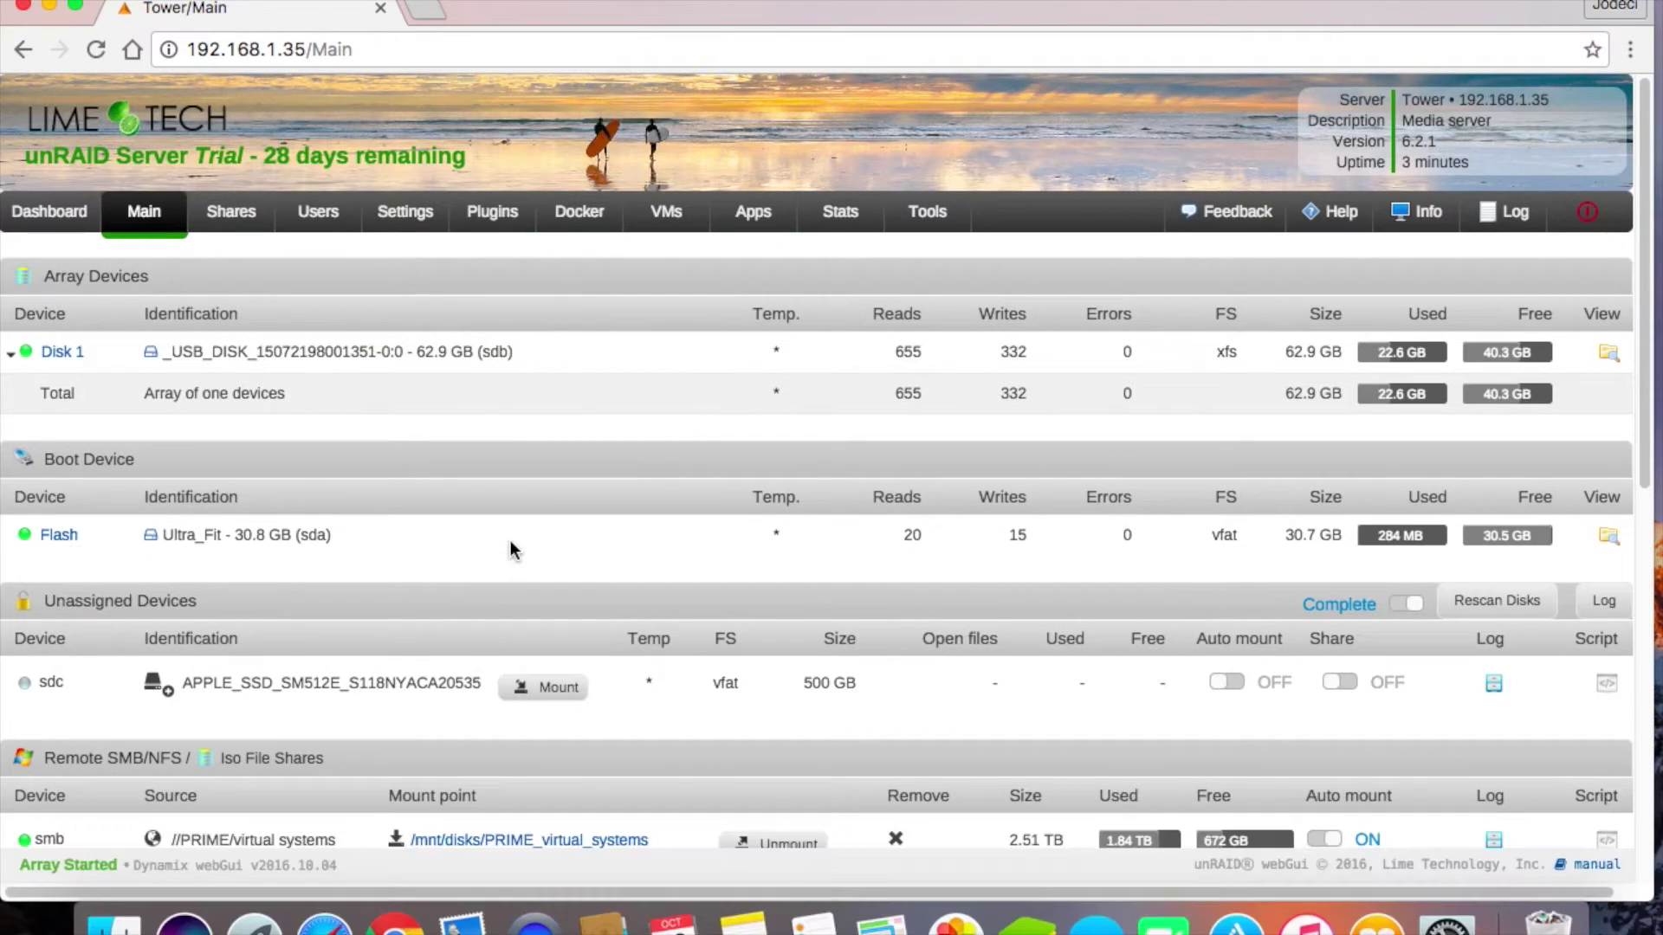
Check the <source dev='/dev/sdc'/> disk line in the macbook pro osx VM XML and update it
{"action": "left_click", "coordinate": [664, 219]}
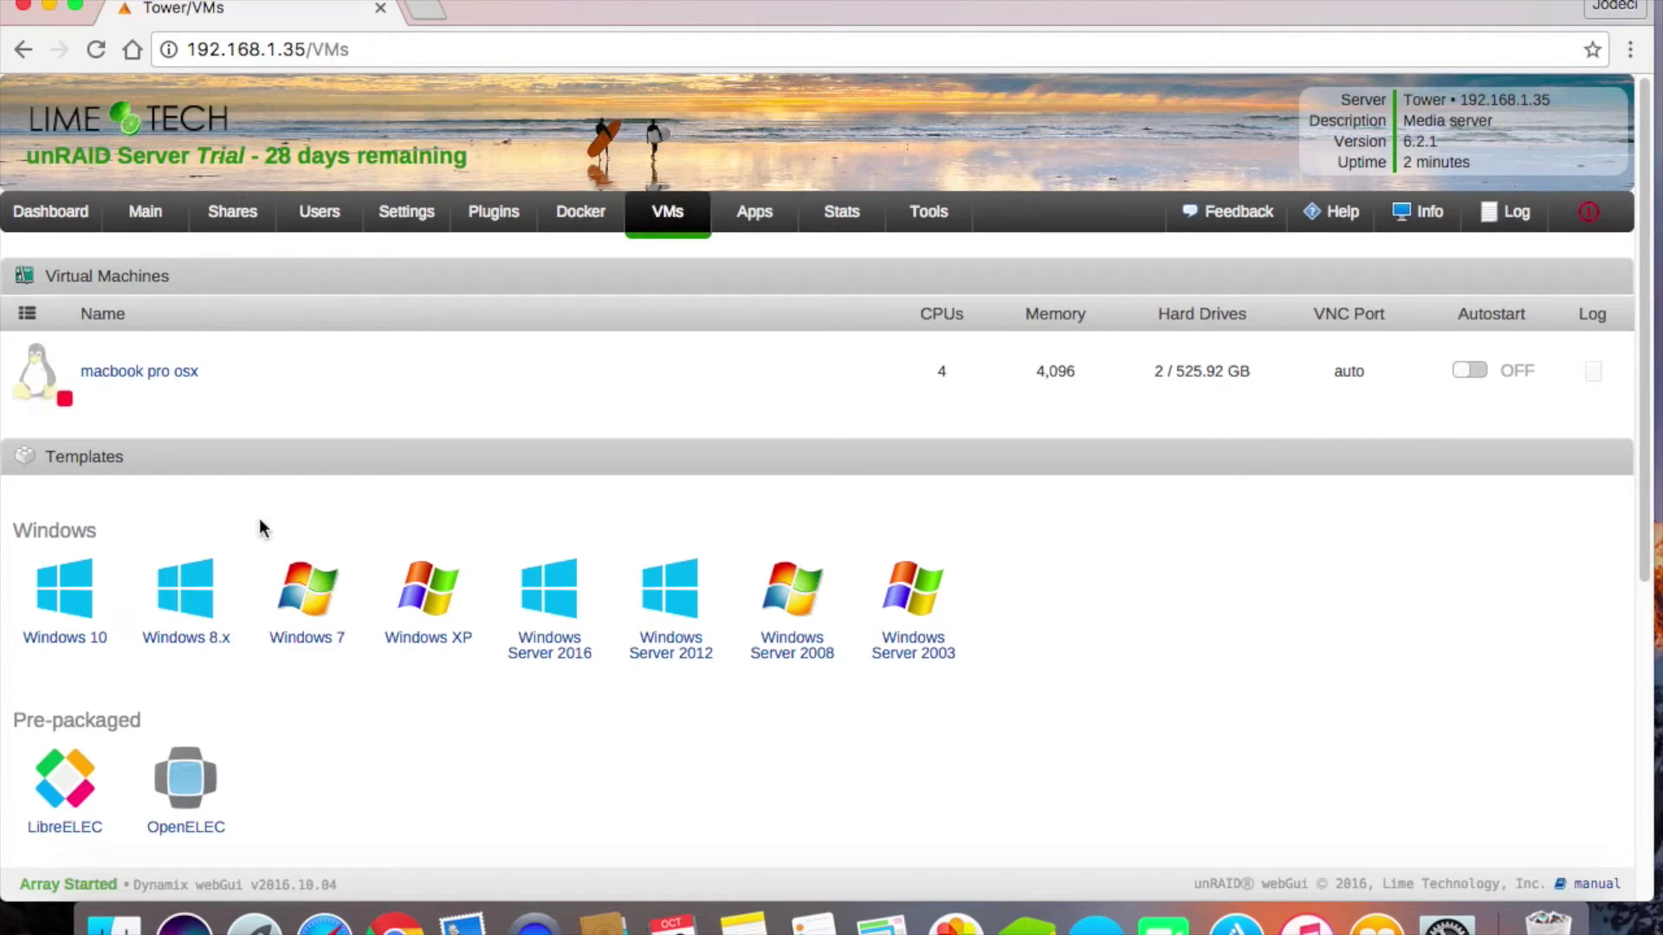
{"action": "scroll", "coordinate": [281, 662], "scroll_direction": "down", "scroll_amount": 3}
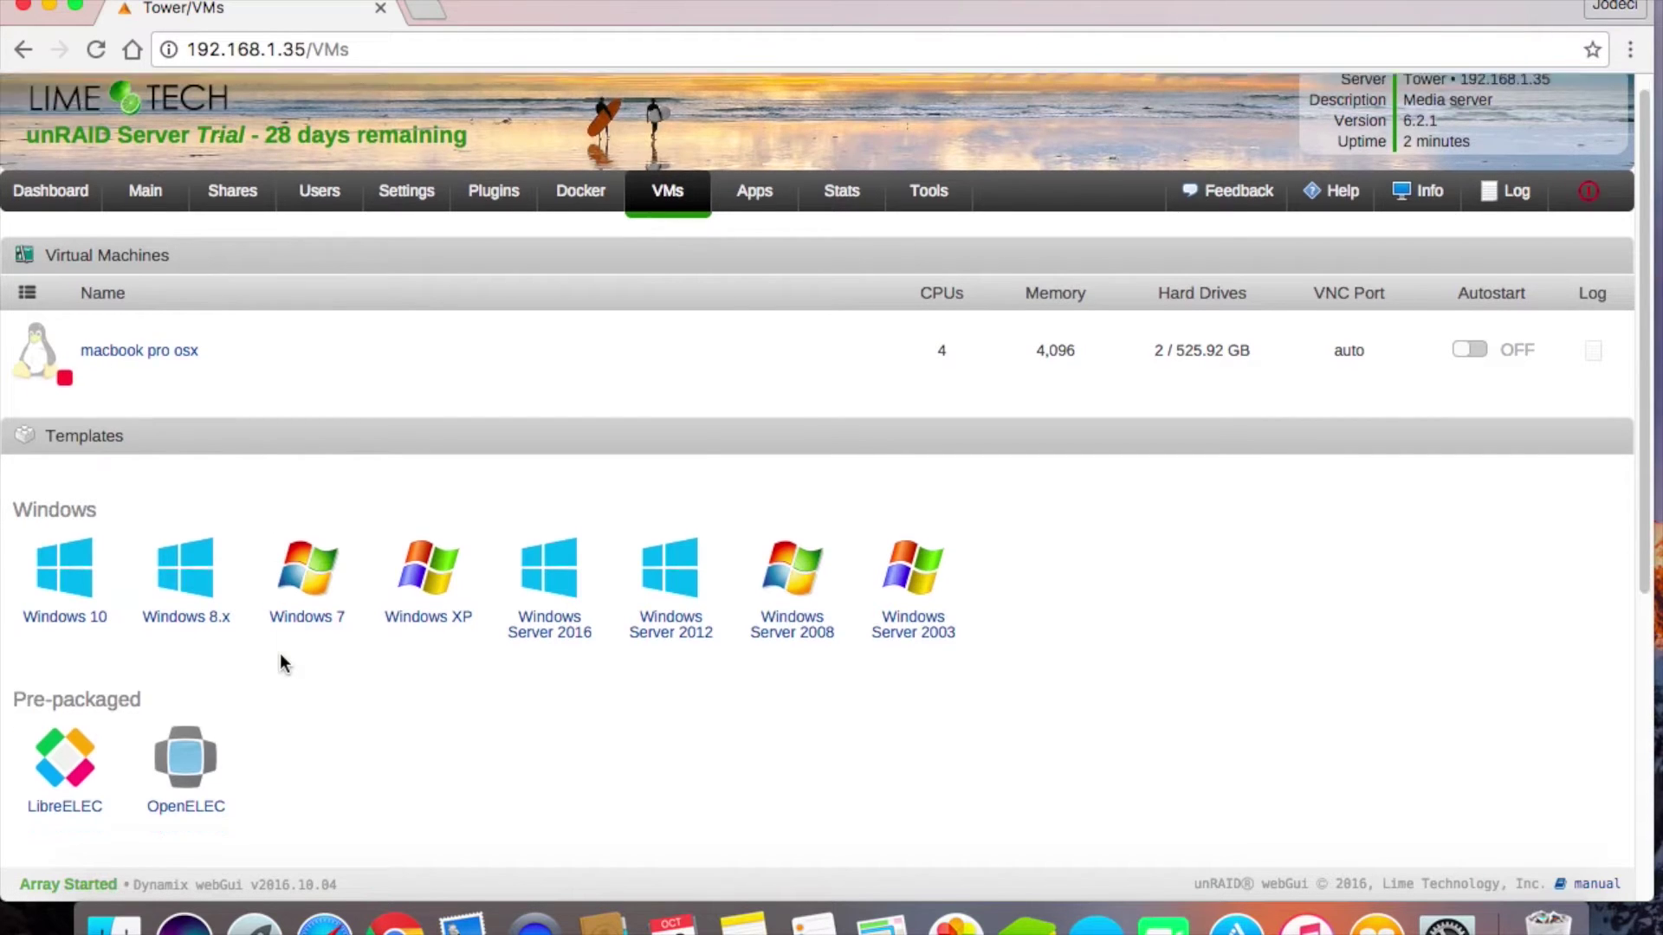
{"action": "scroll", "coordinate": [219, 678], "scroll_direction": "up", "scroll_amount": 2}
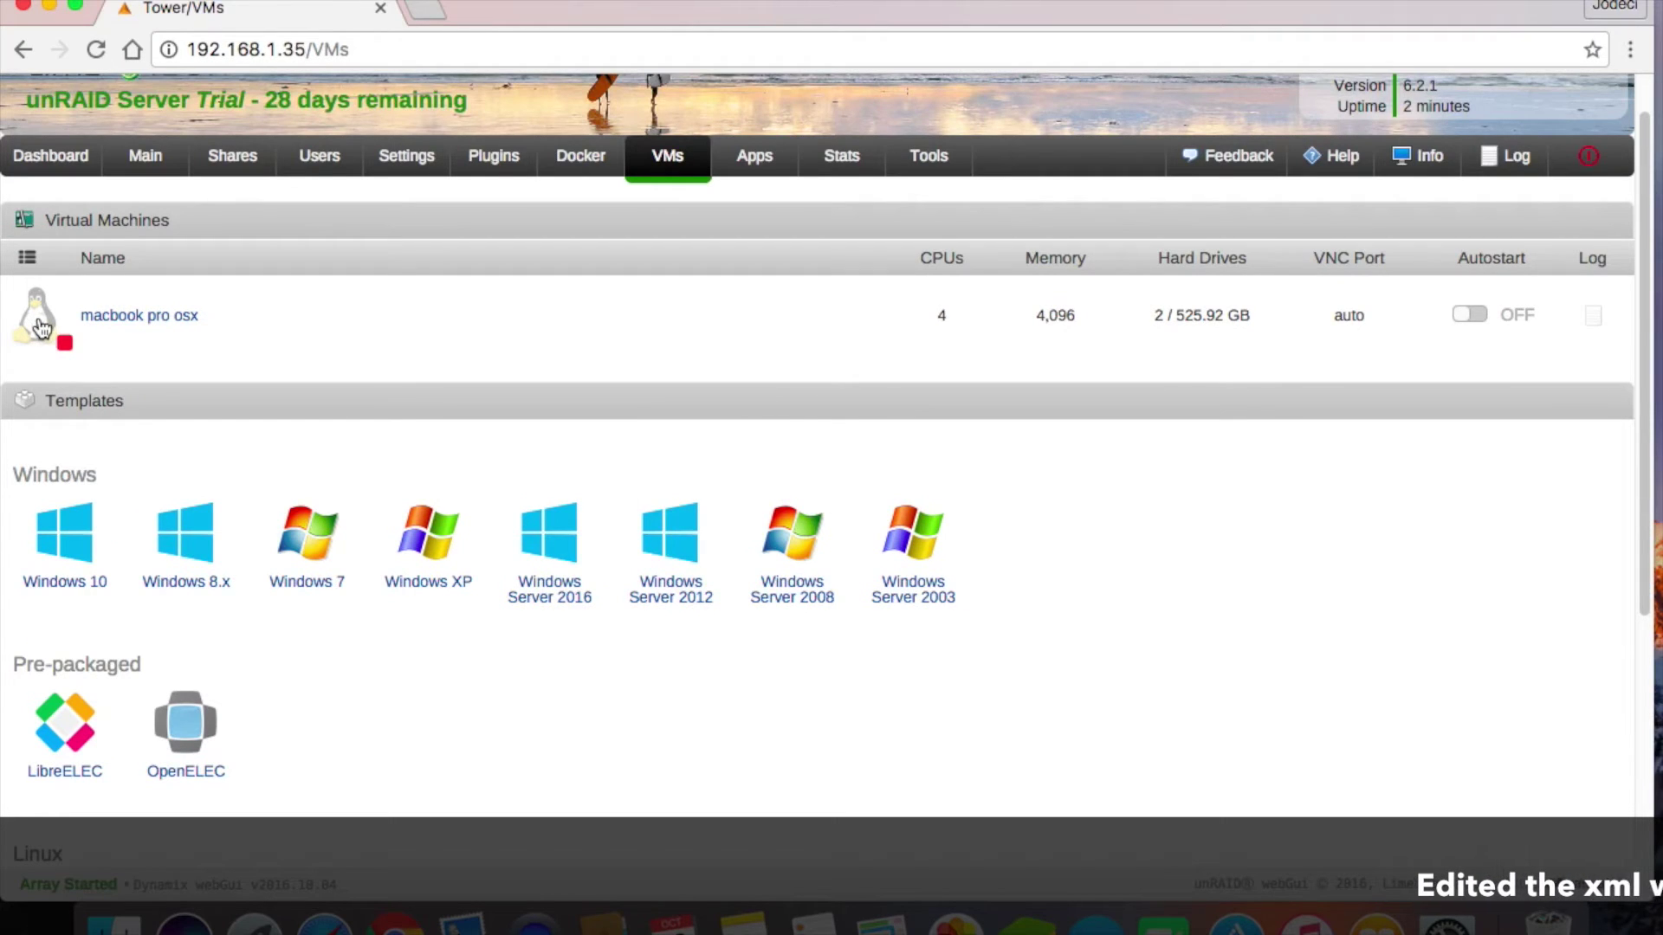
{"action": "left_click", "coordinate": [40, 327]}
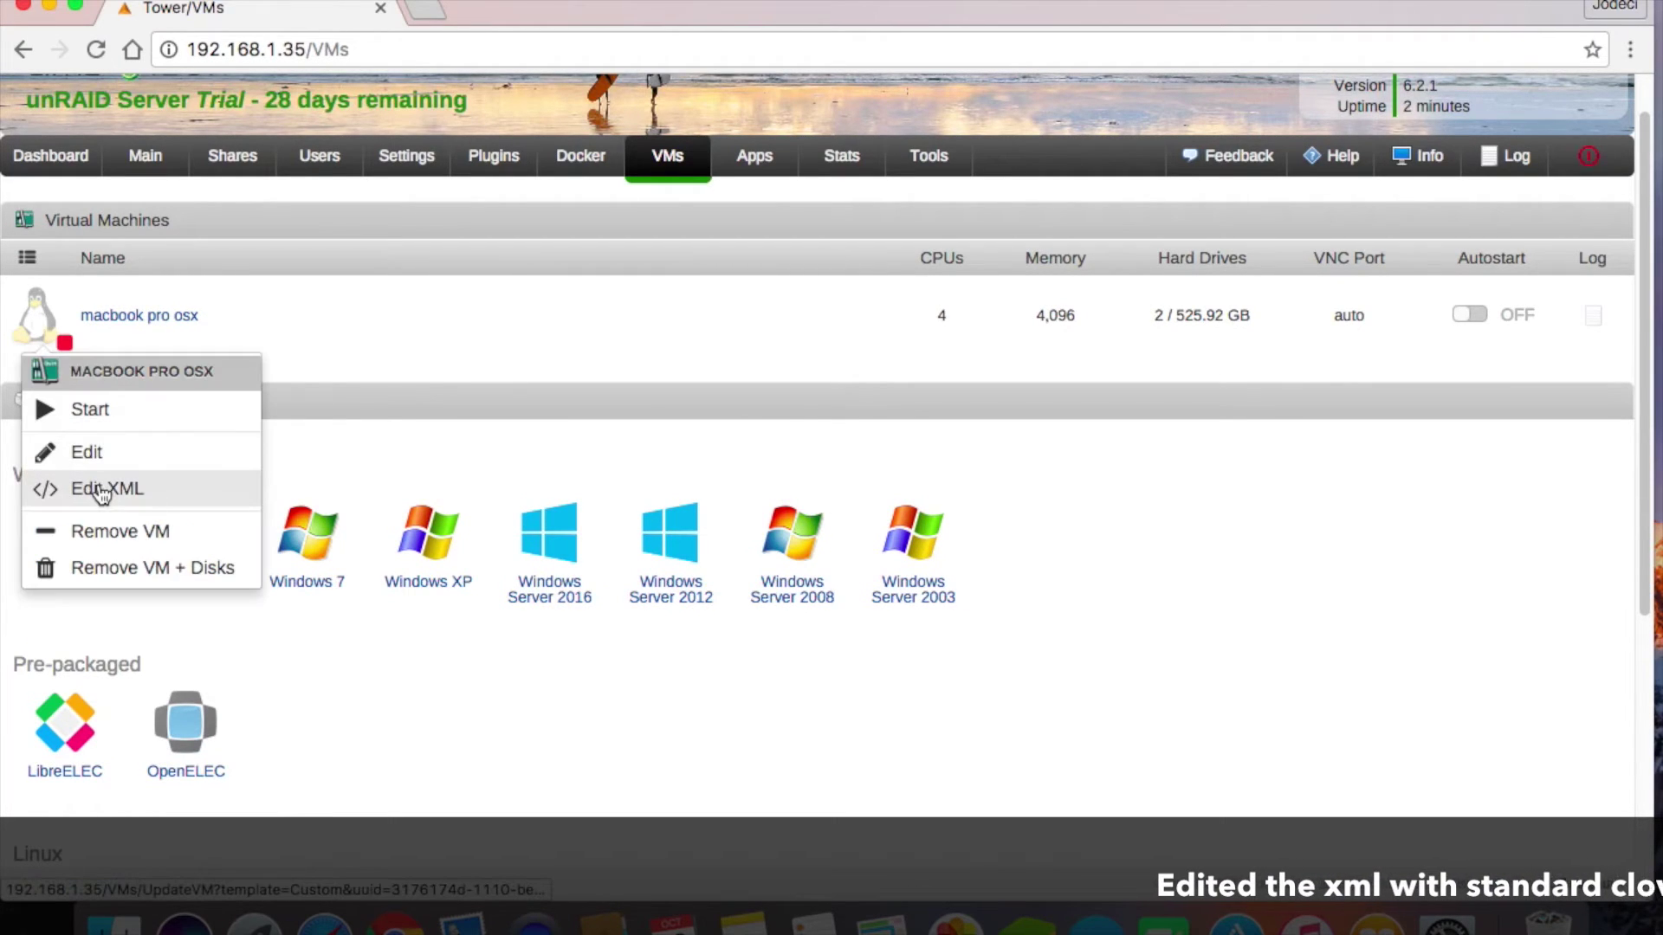
{"action": "left_click", "coordinate": [98, 481]}
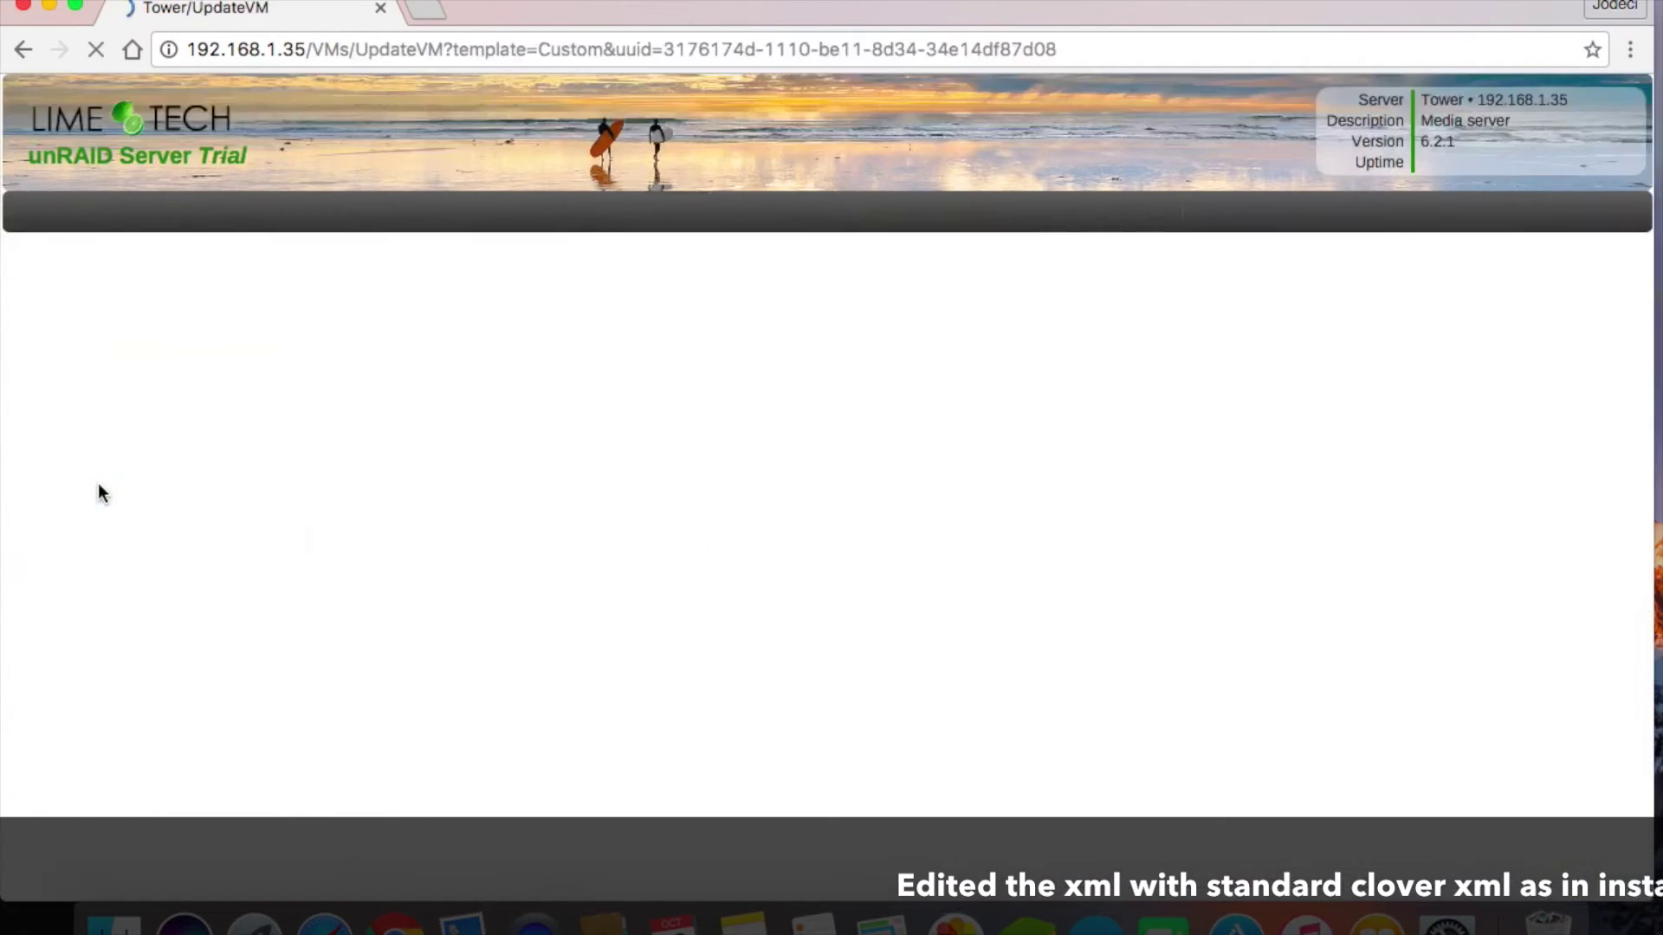
{"action": "scroll", "coordinate": [347, 592], "scroll_direction": "down", "scroll_amount": 3}
{"action": "scroll", "coordinate": [347, 592], "scroll_direction": "down", "scroll_amount": 3}
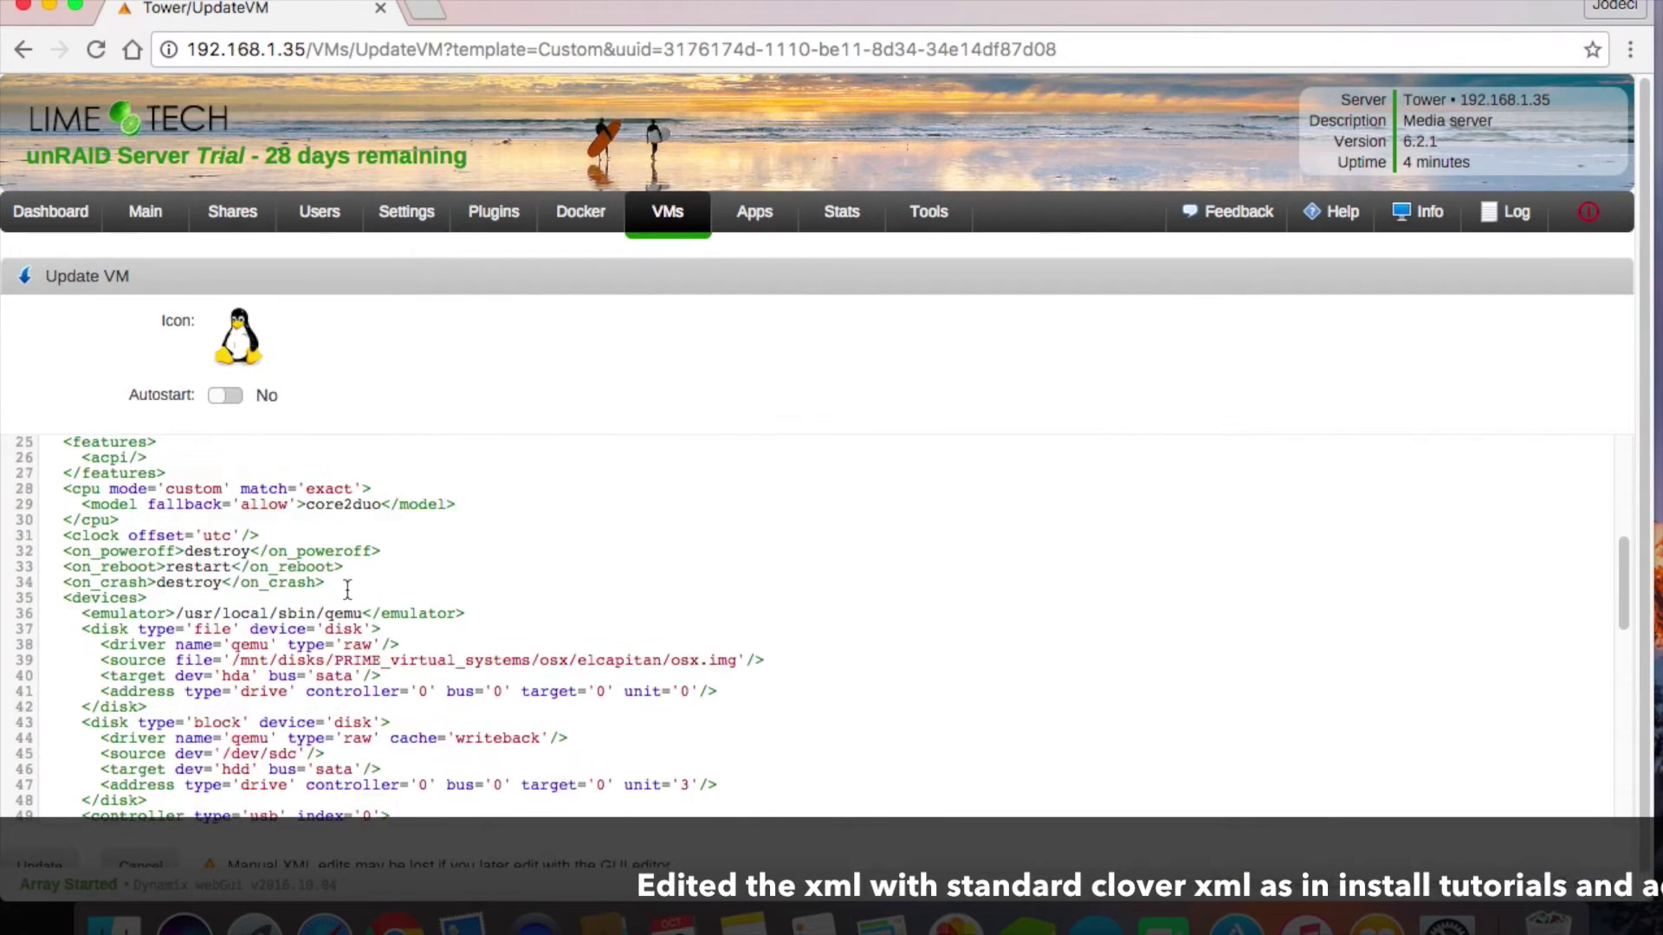
{"action": "scroll", "coordinate": [347, 591], "scroll_direction": "down", "scroll_amount": 2}
{"action": "left_click", "coordinate": [353, 586]}
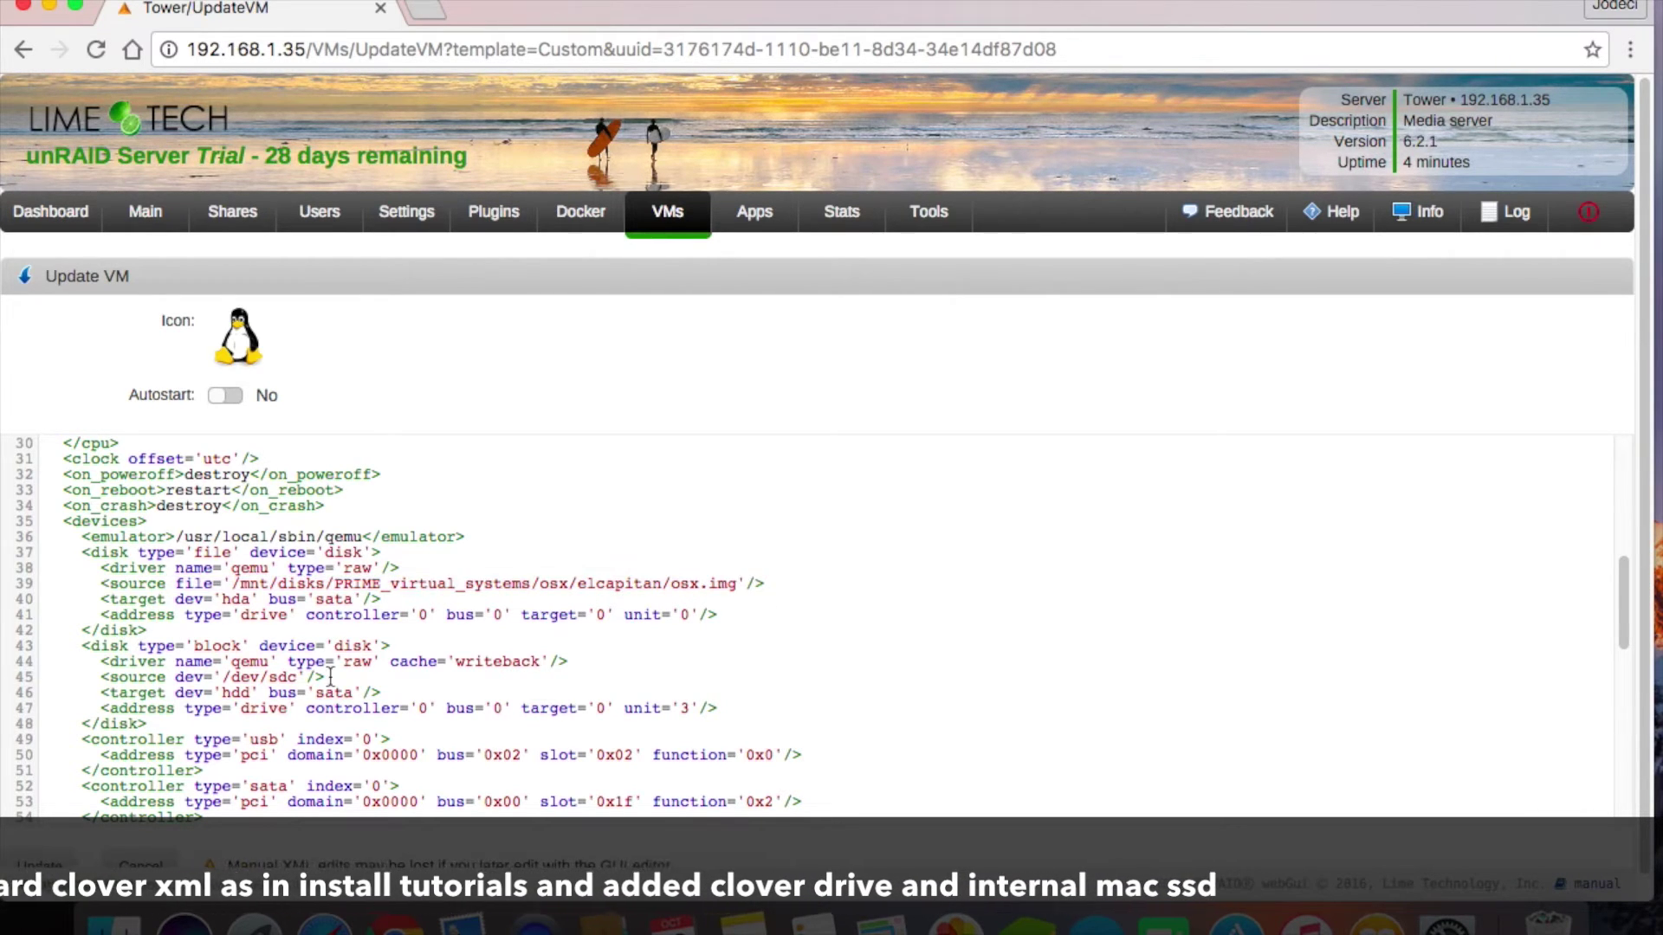
{"action": "left_click_drag", "start_coordinate": [325, 677], "coordinate": [91, 680]}
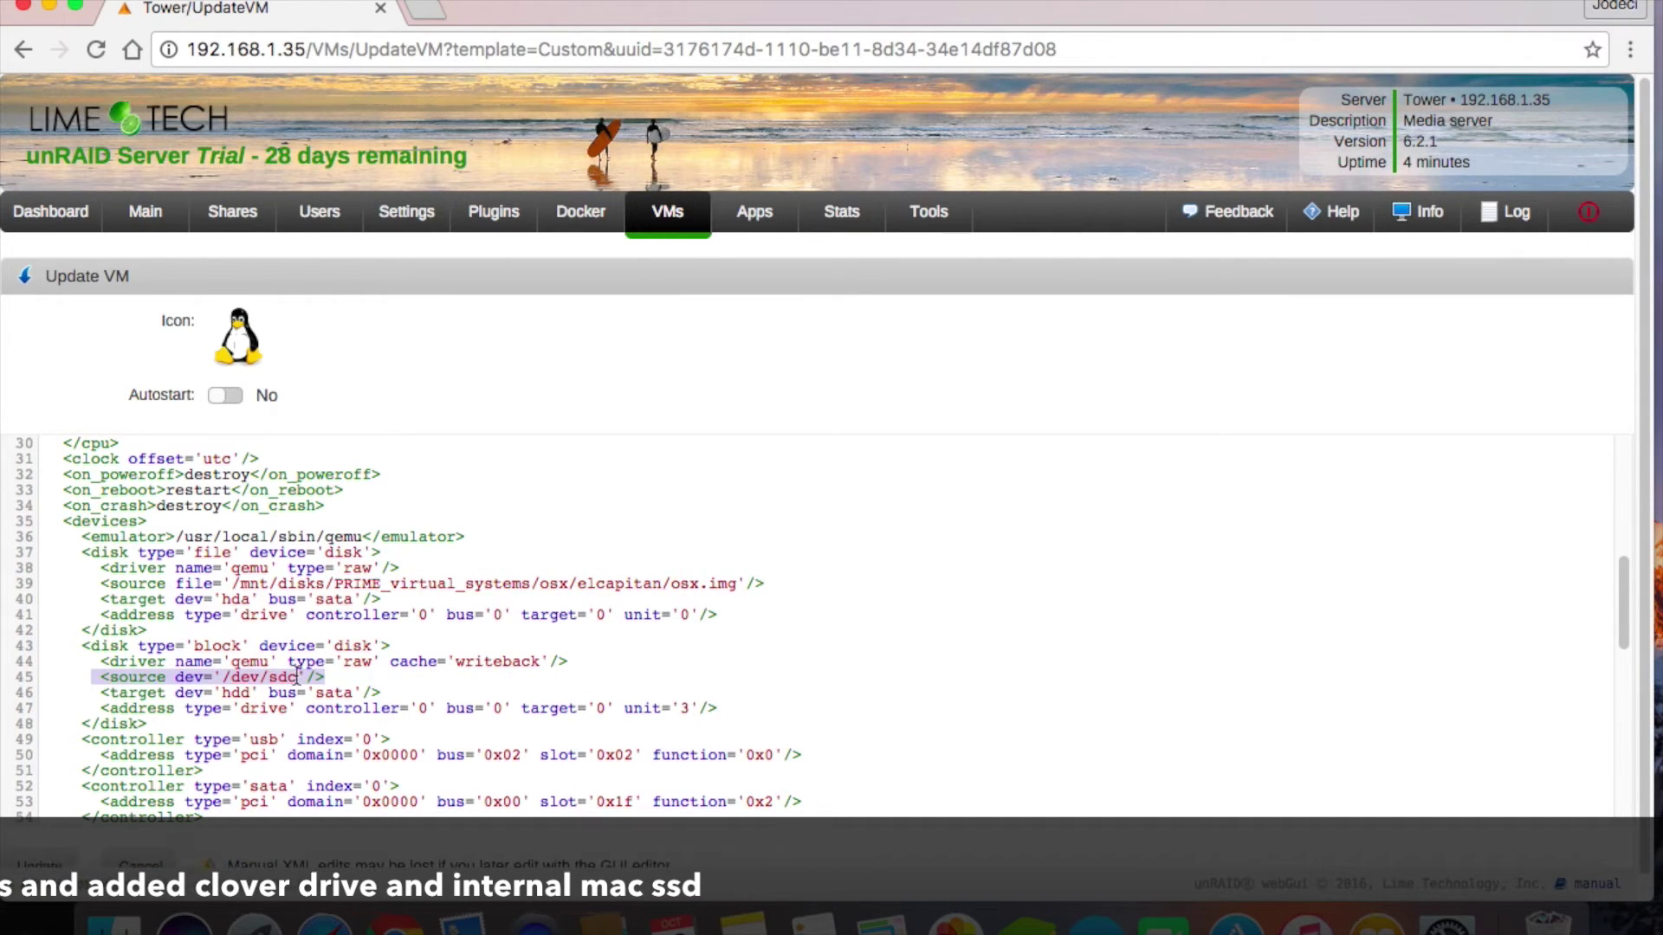
{"action": "left_click", "coordinate": [334, 693]}
{"action": "left_click", "coordinate": [65, 858]}
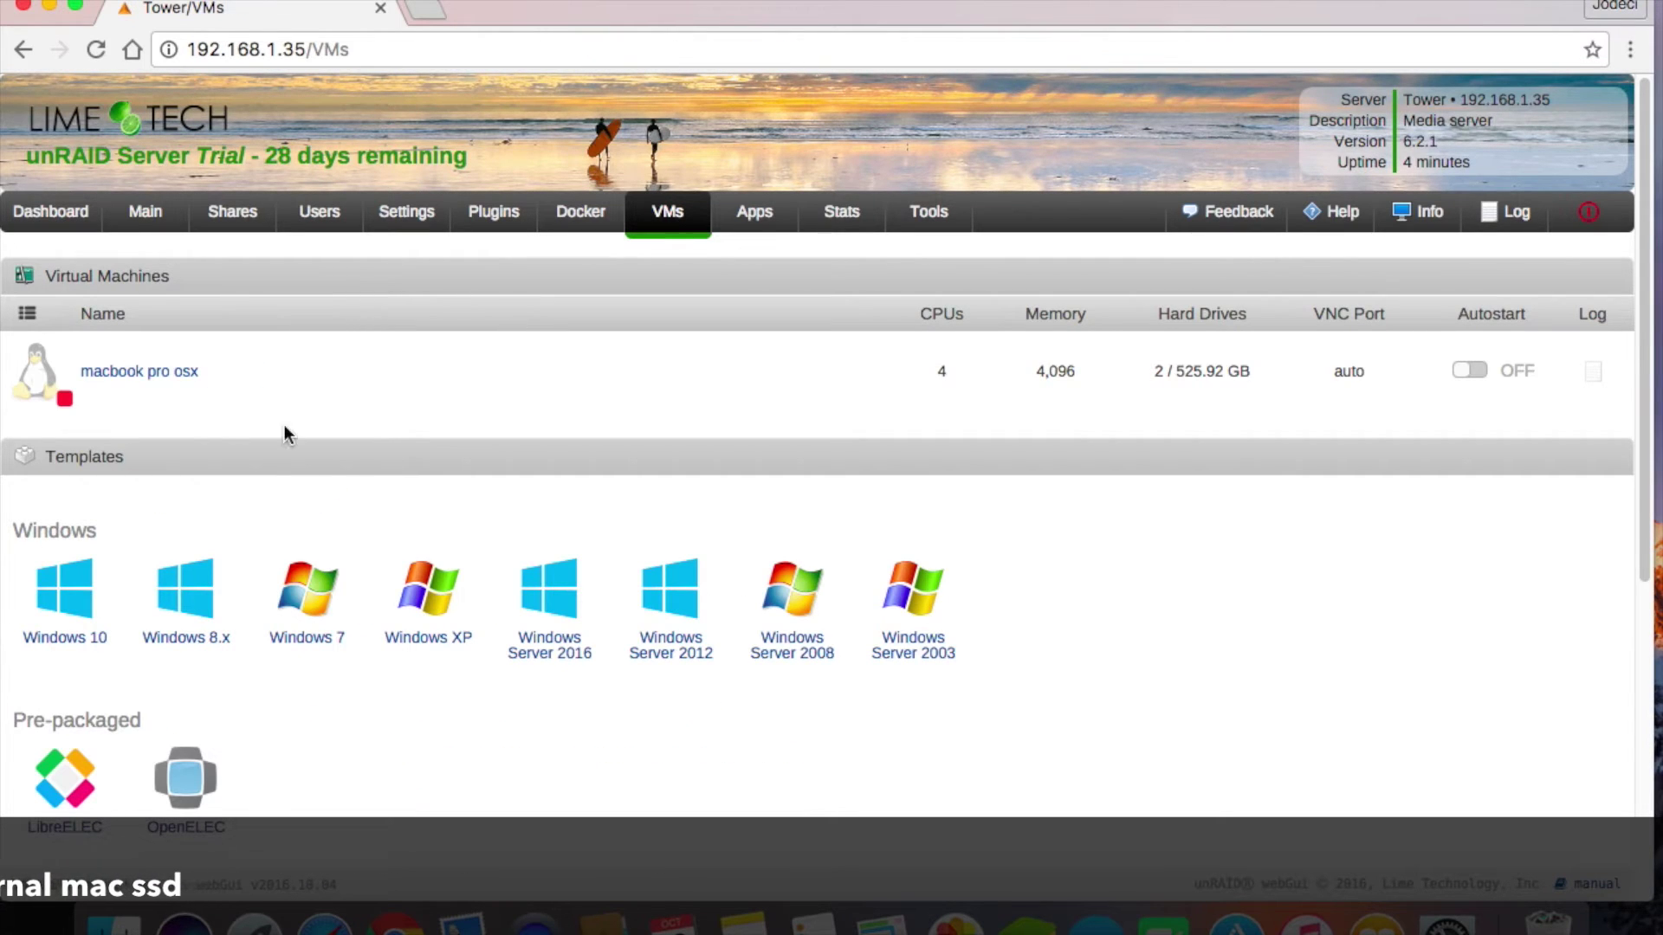
{"action": "left_click", "coordinate": [38, 382]}
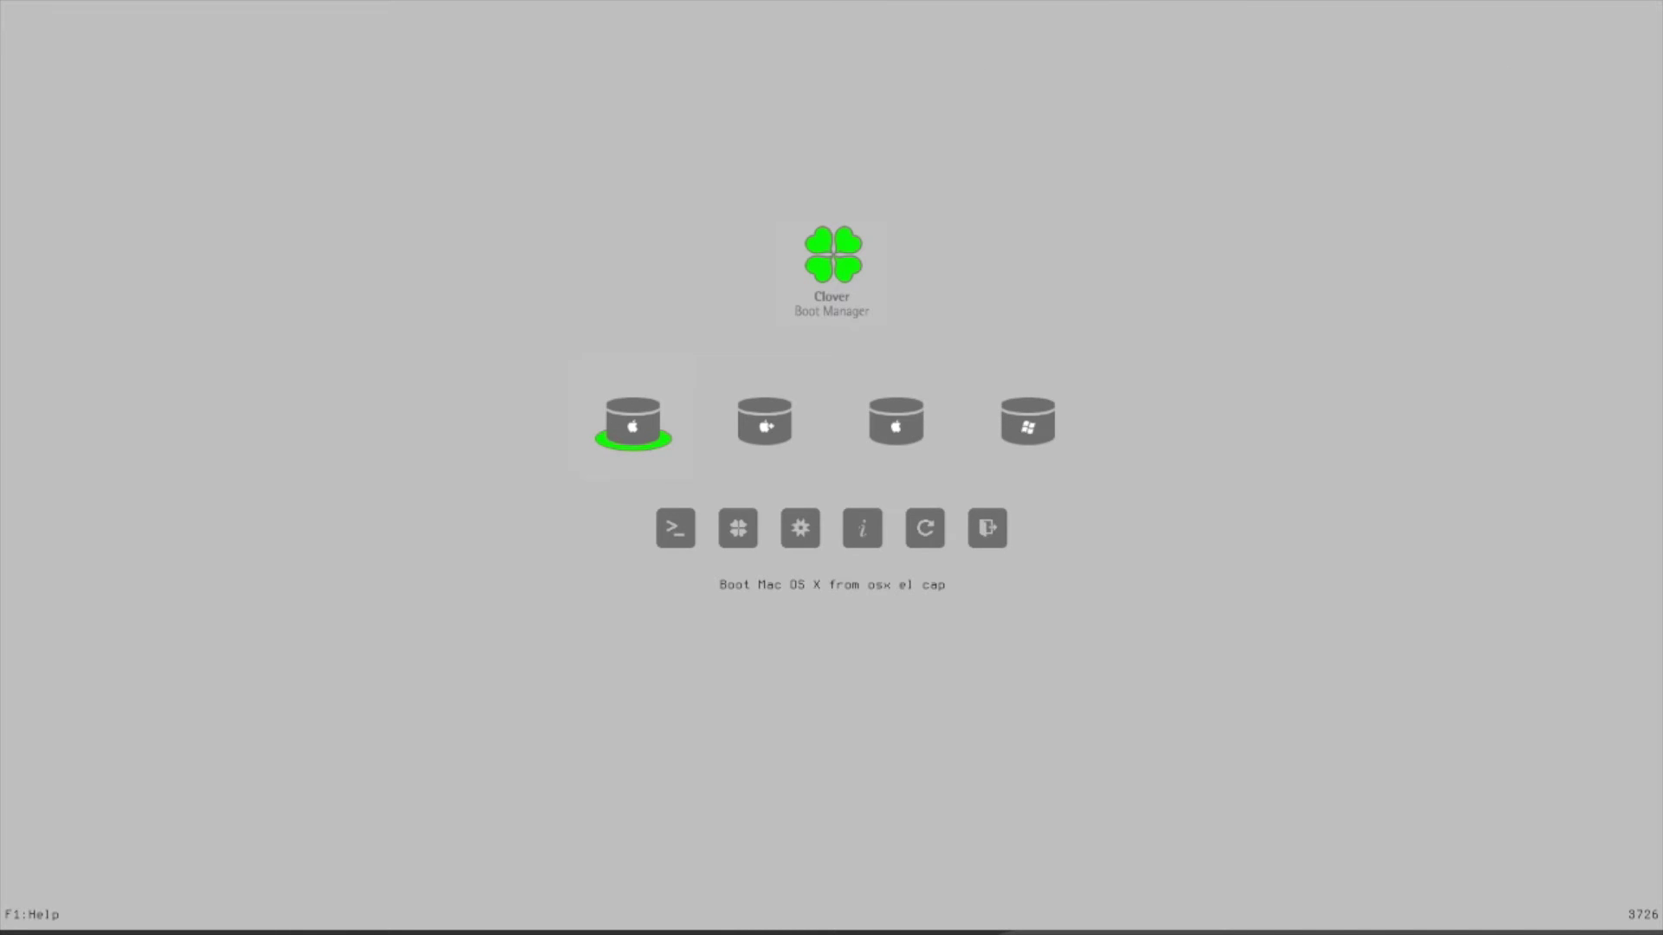
Select 'Boot Mac OS X from Macintosh HD' in Clover, past Recovery HD
{"action": "key", "text": "Right"}
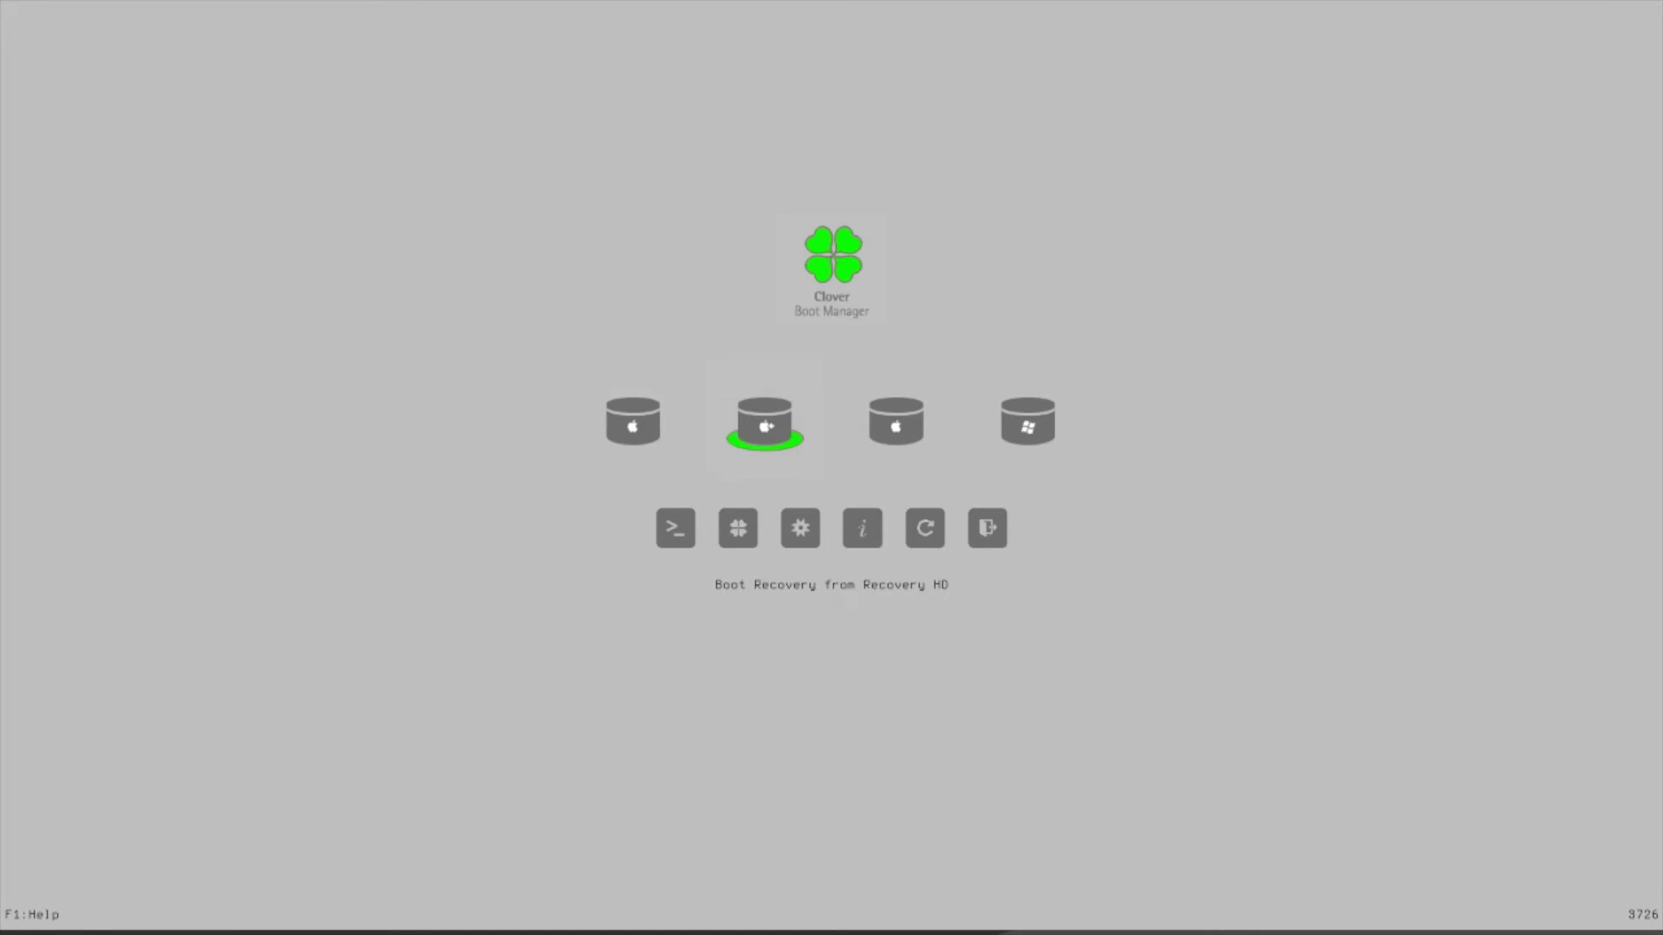
{"action": "key", "text": "Right"}
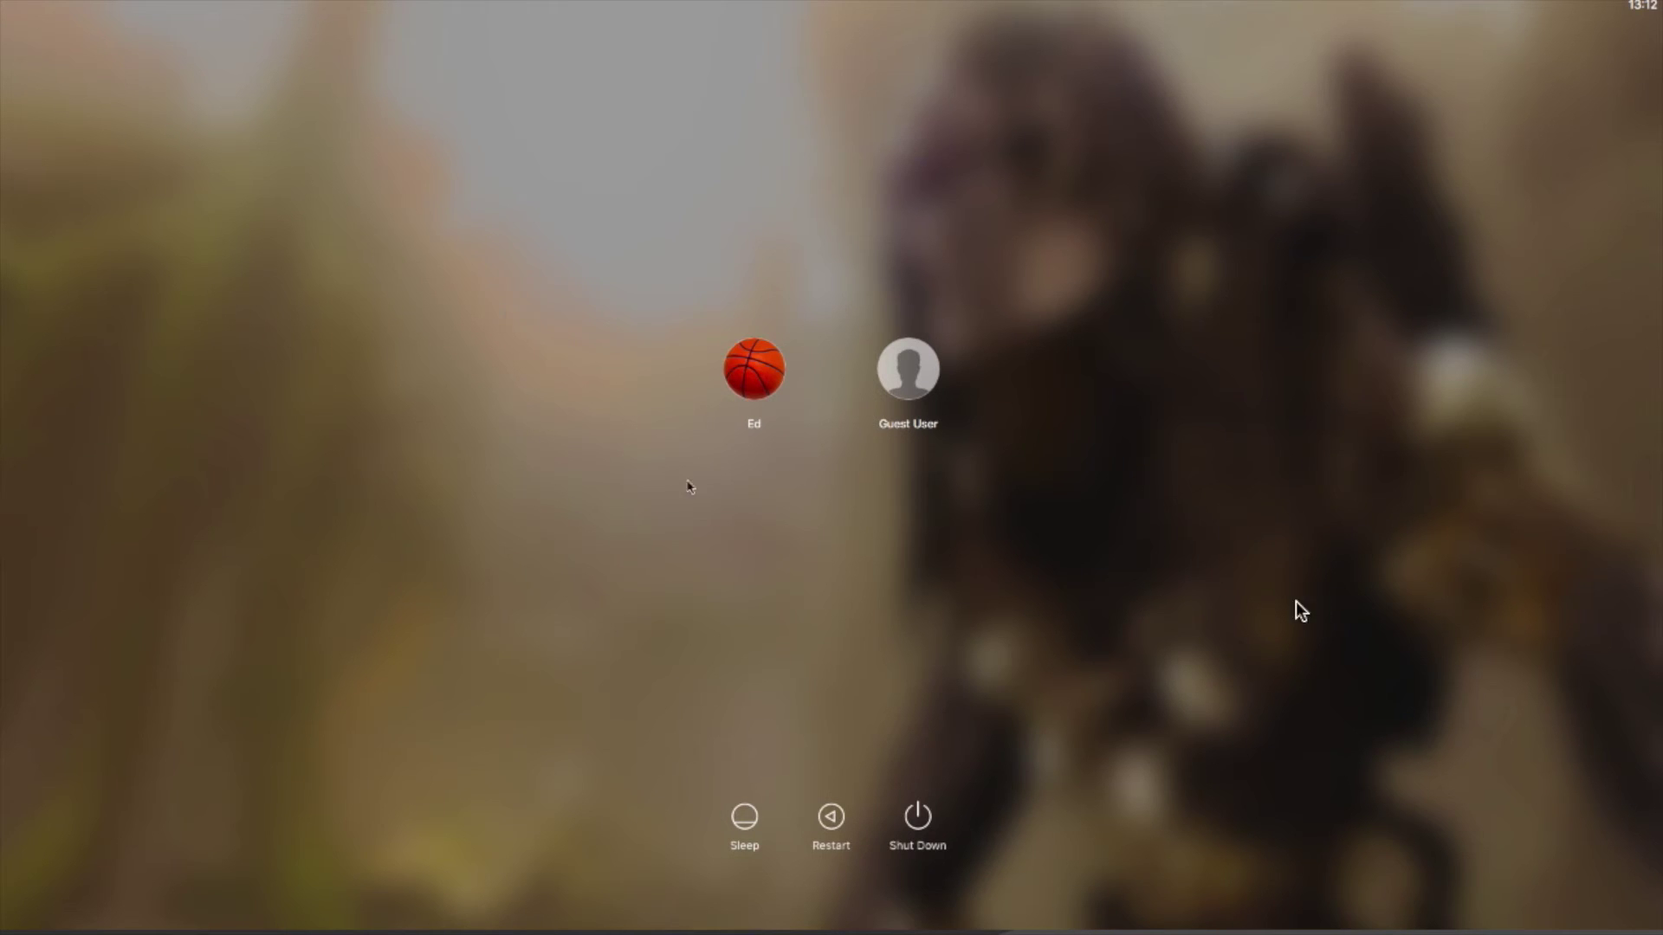
Log in to macOS with the main user account from the login screen
{"action": "left_click", "coordinate": [745, 380]}
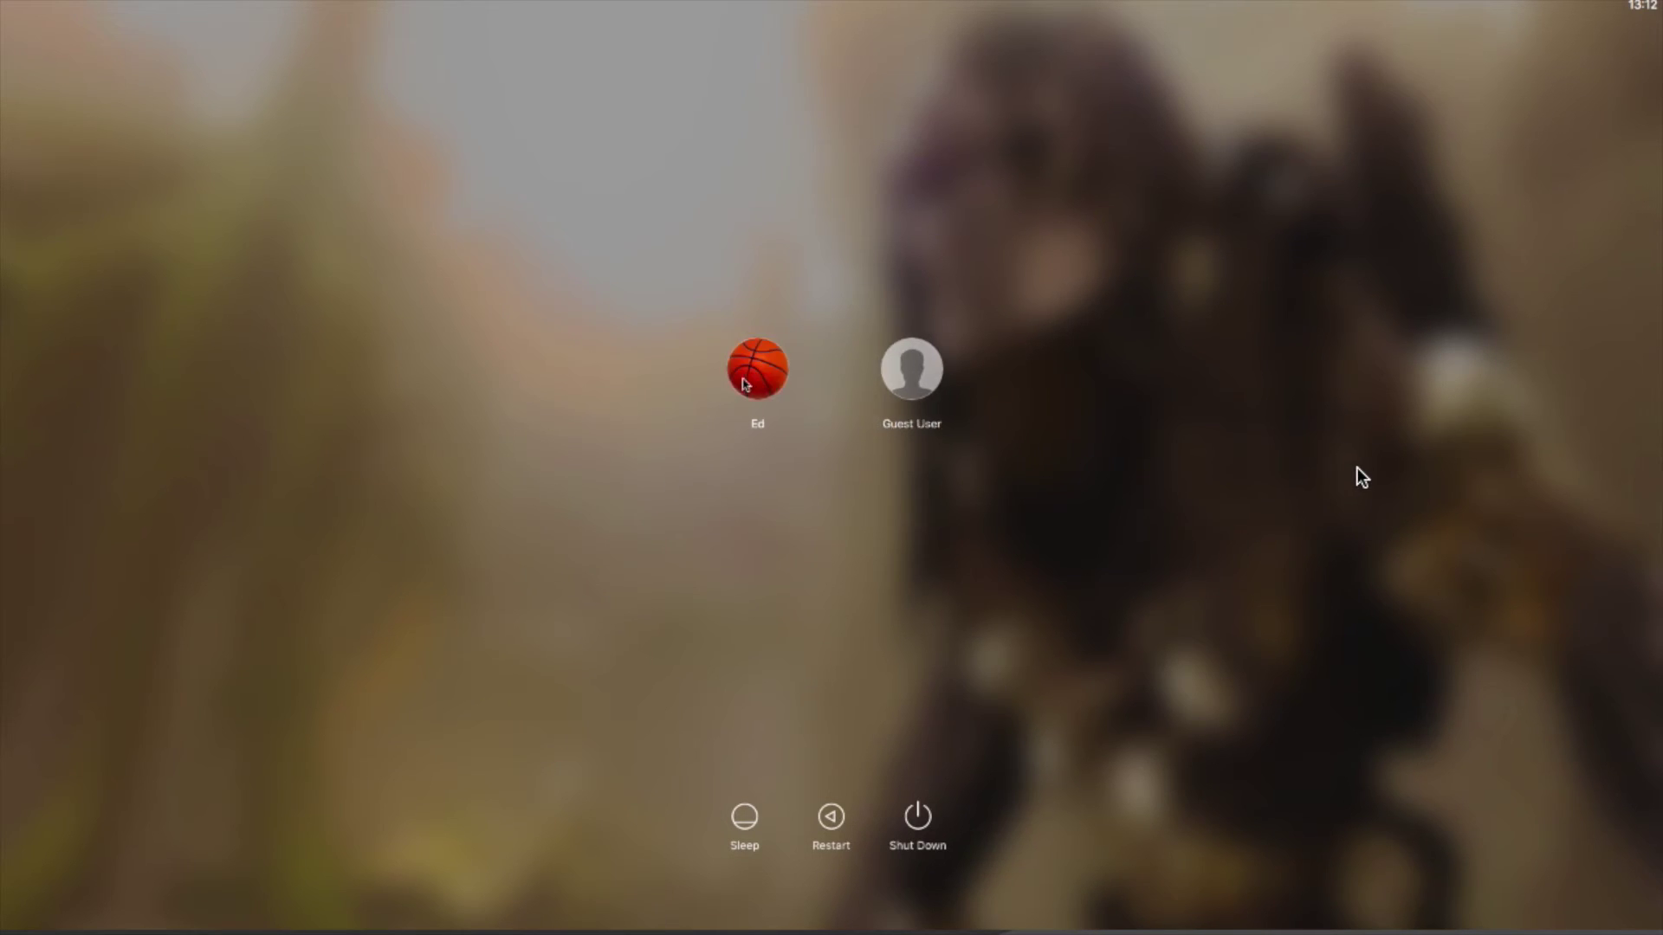
{"action": "key", "text": "Return"}
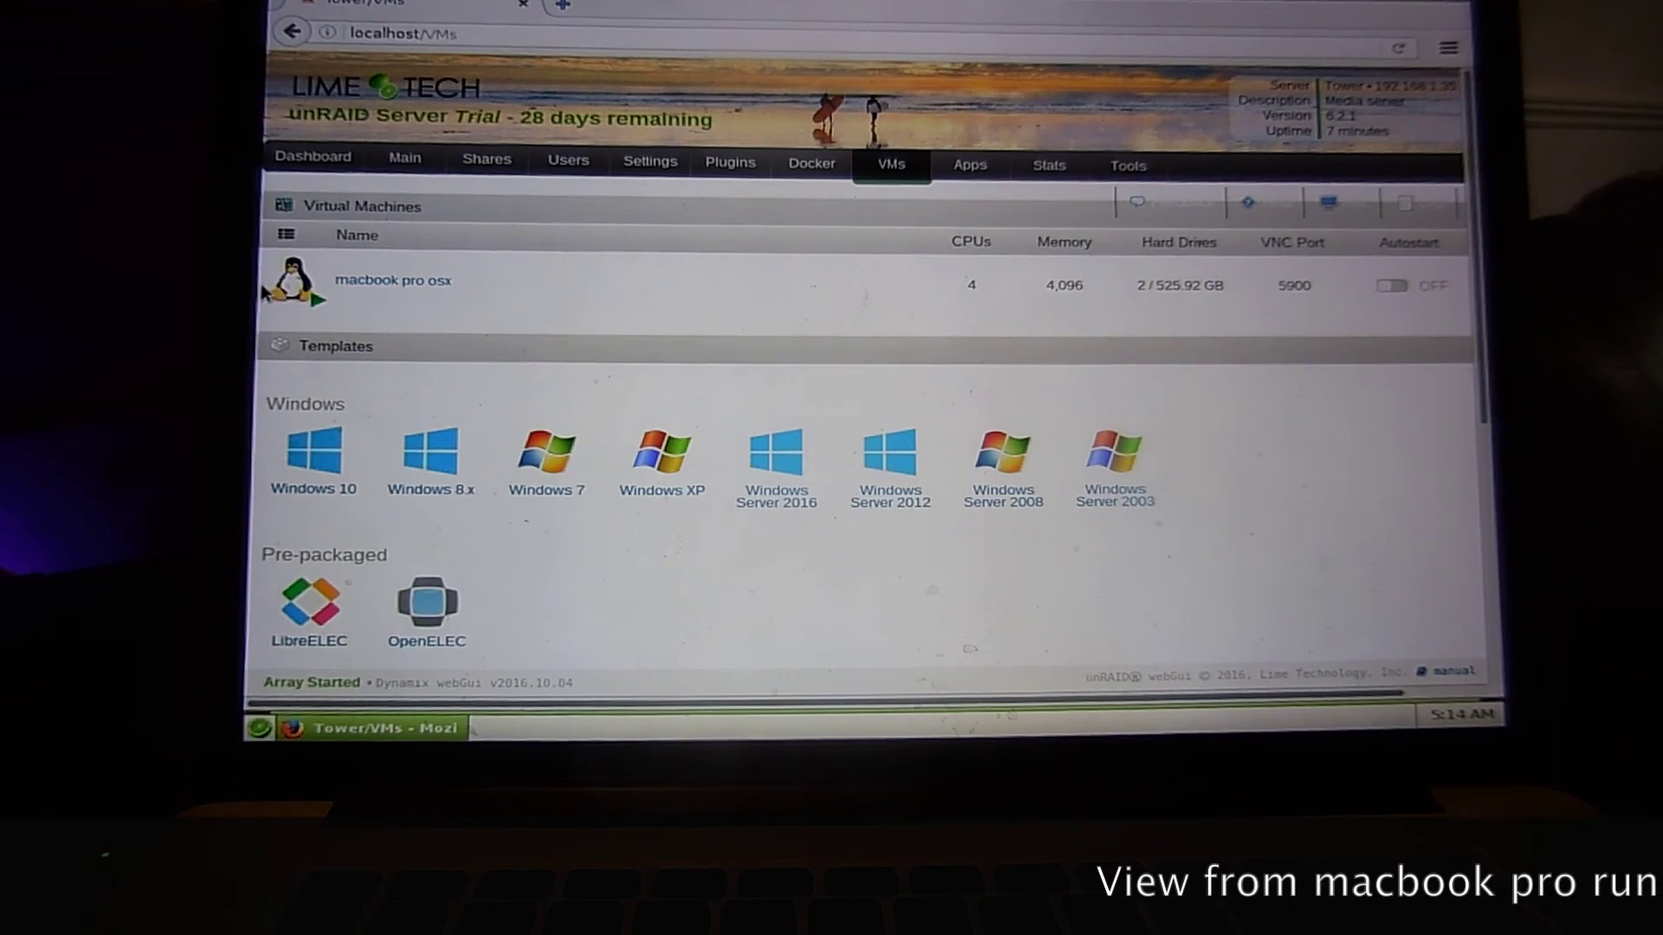
View the macOS VM's VNC Remote console full screen, then highlight the GeForce GT 650M devices
{"action": "left_click", "coordinate": [302, 289]}
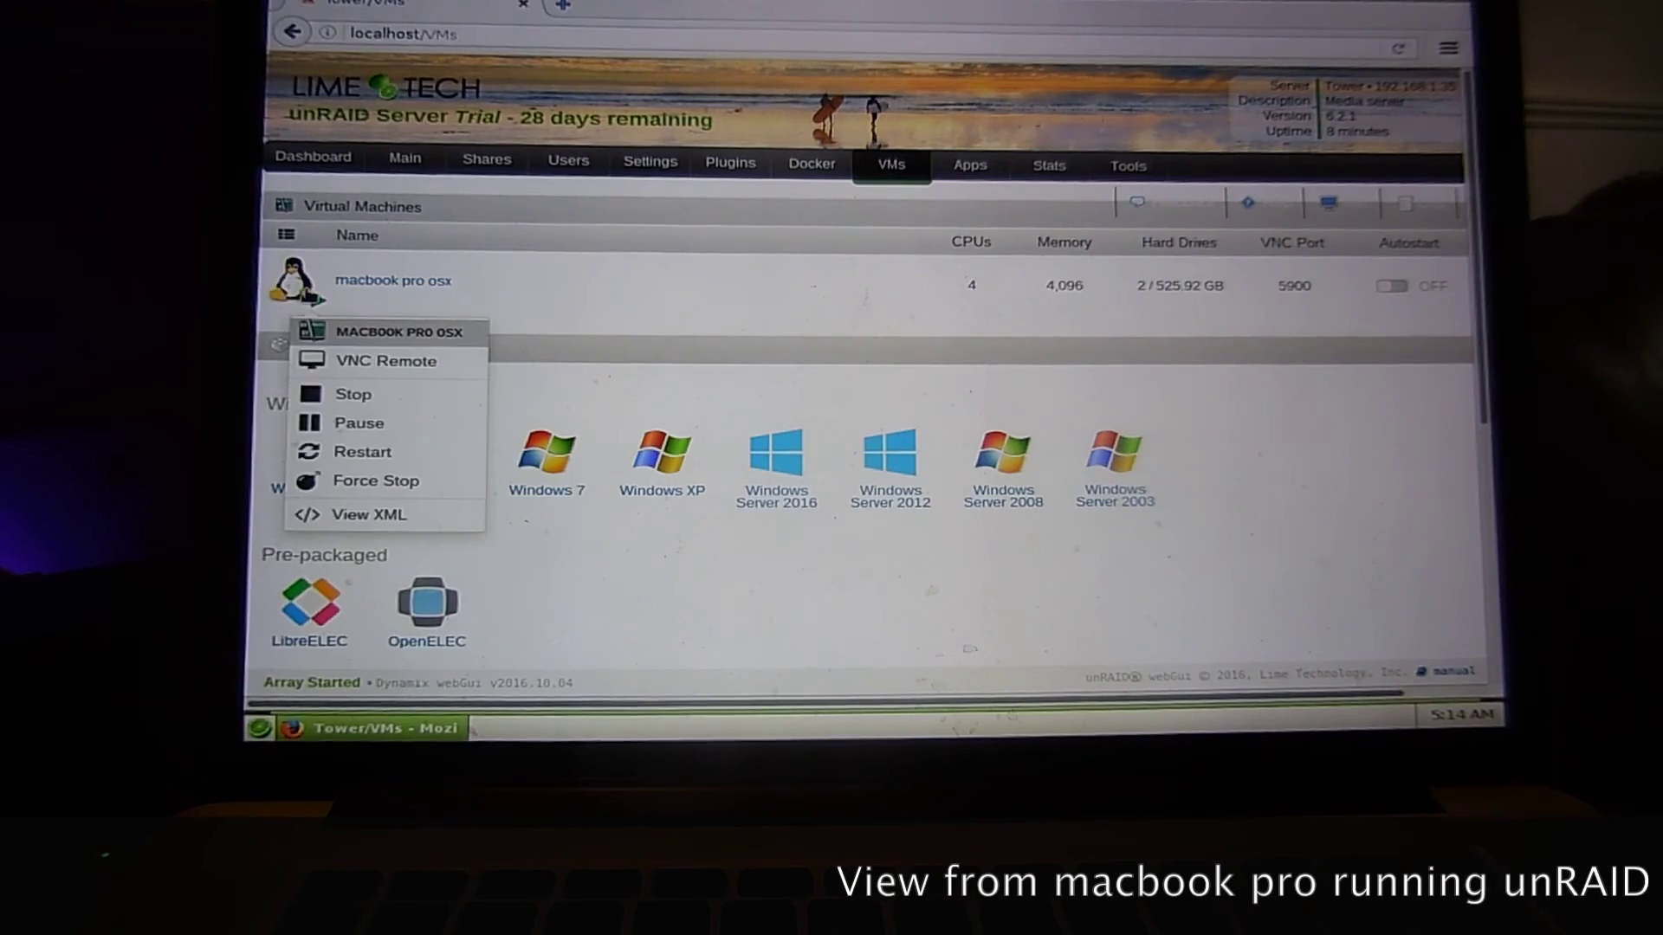
{"action": "left_click", "coordinate": [385, 362]}
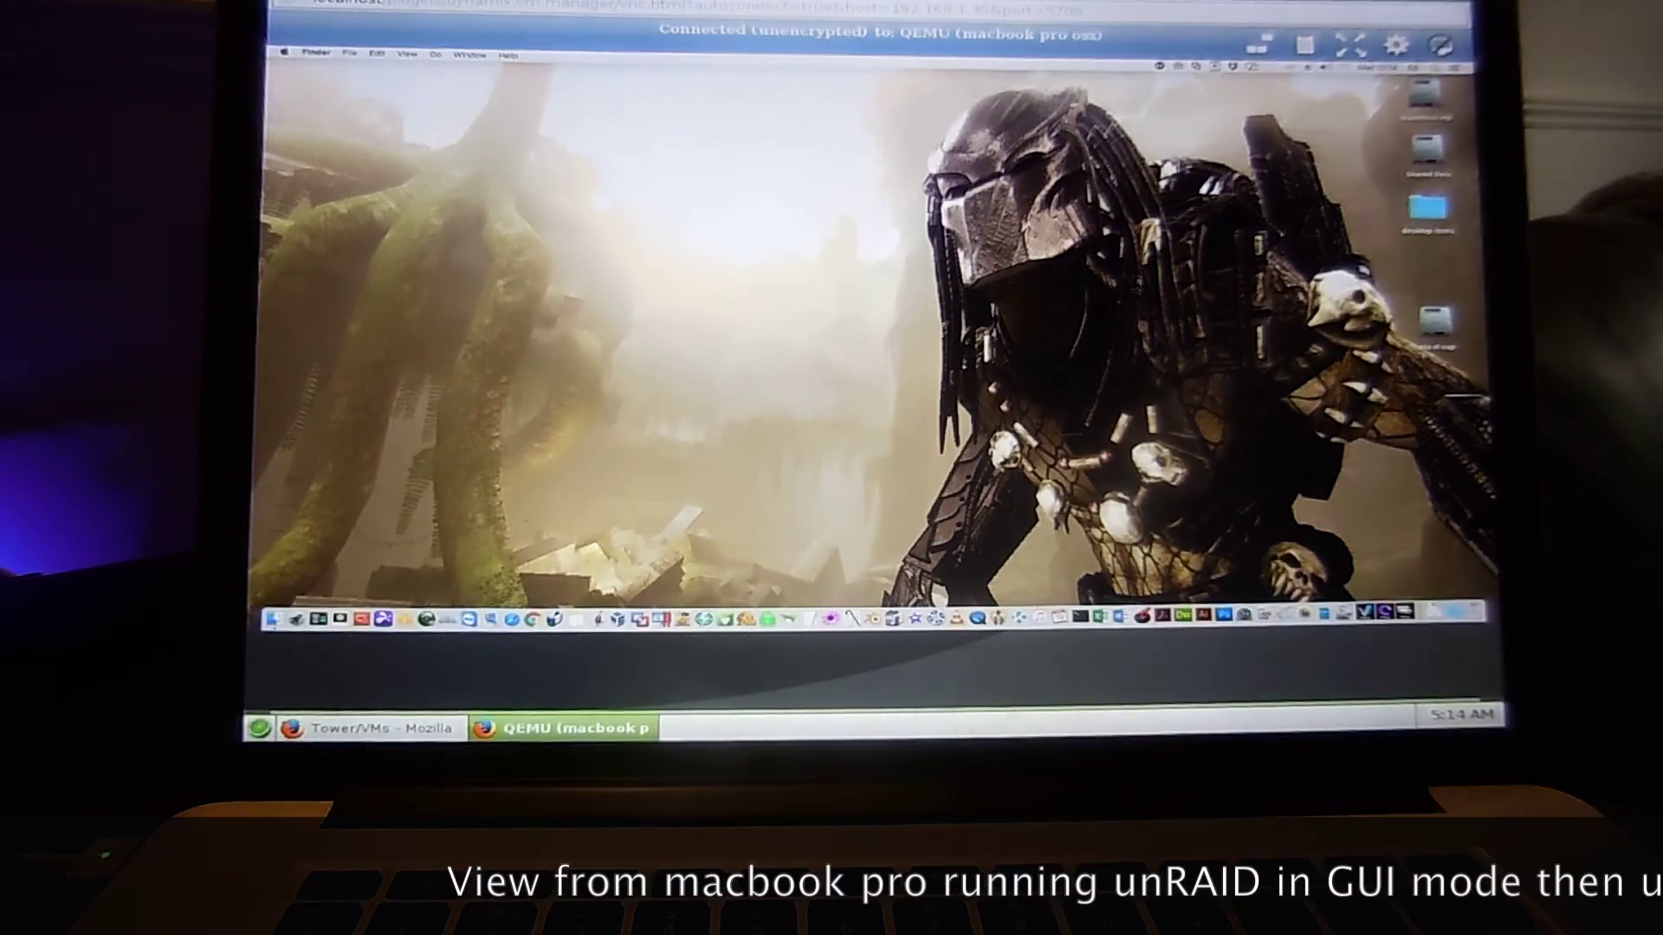
{"action": "left_click", "coordinate": [1351, 42]}
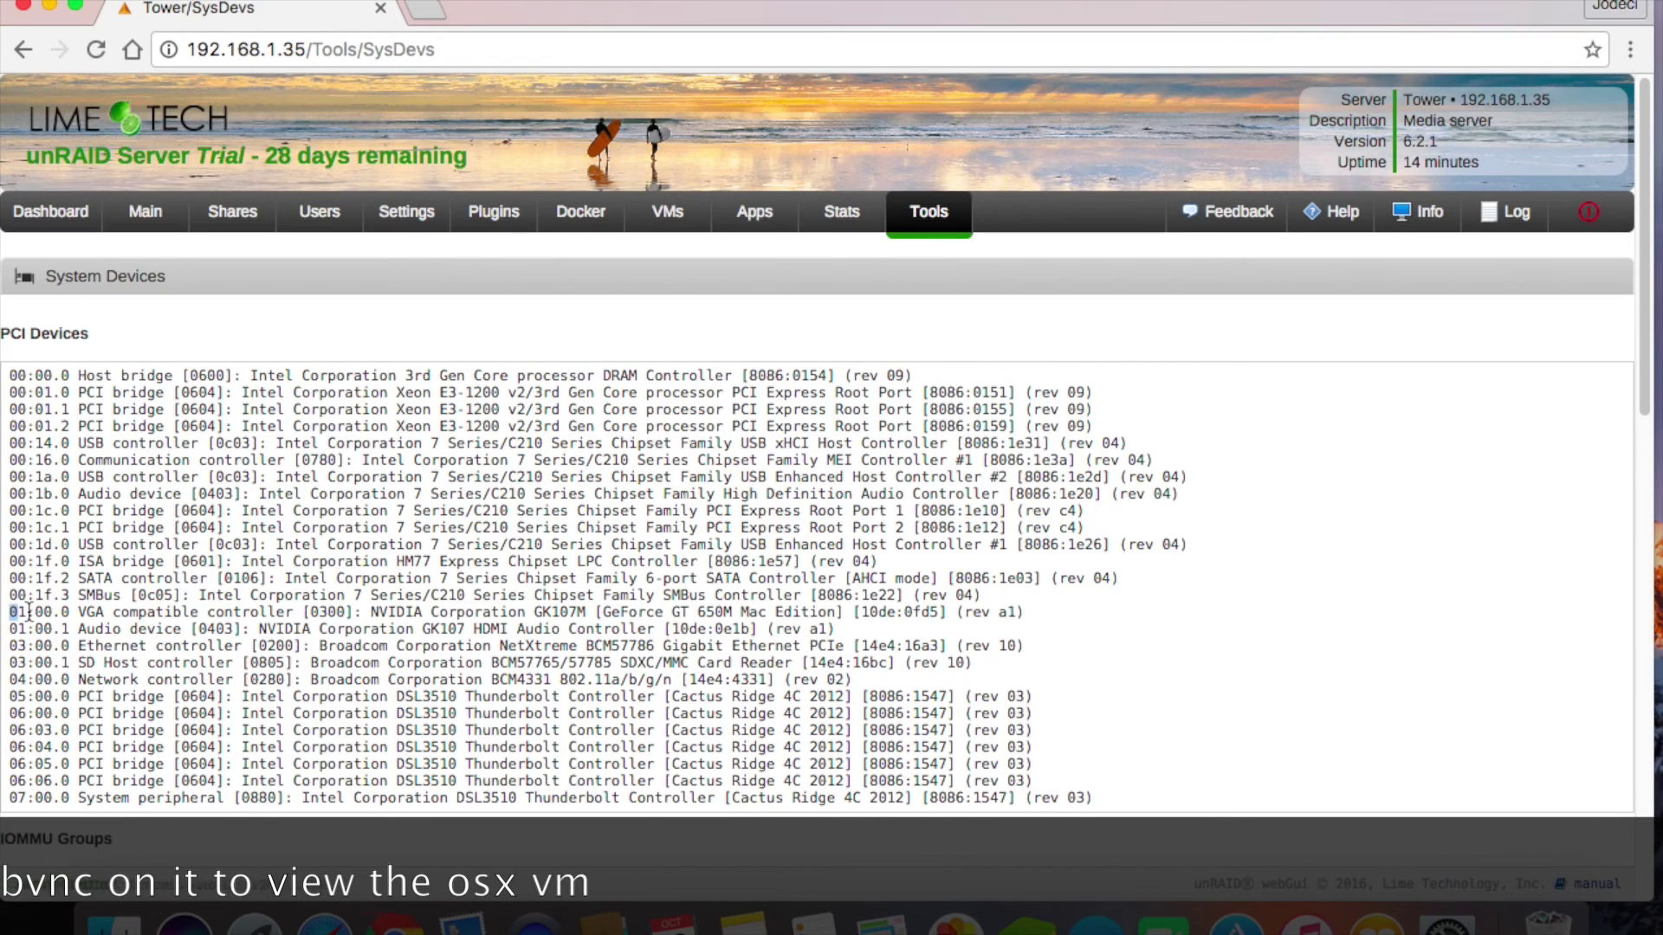
{"action": "left_click_drag", "start_coordinate": [10, 611], "coordinate": [273, 630]}
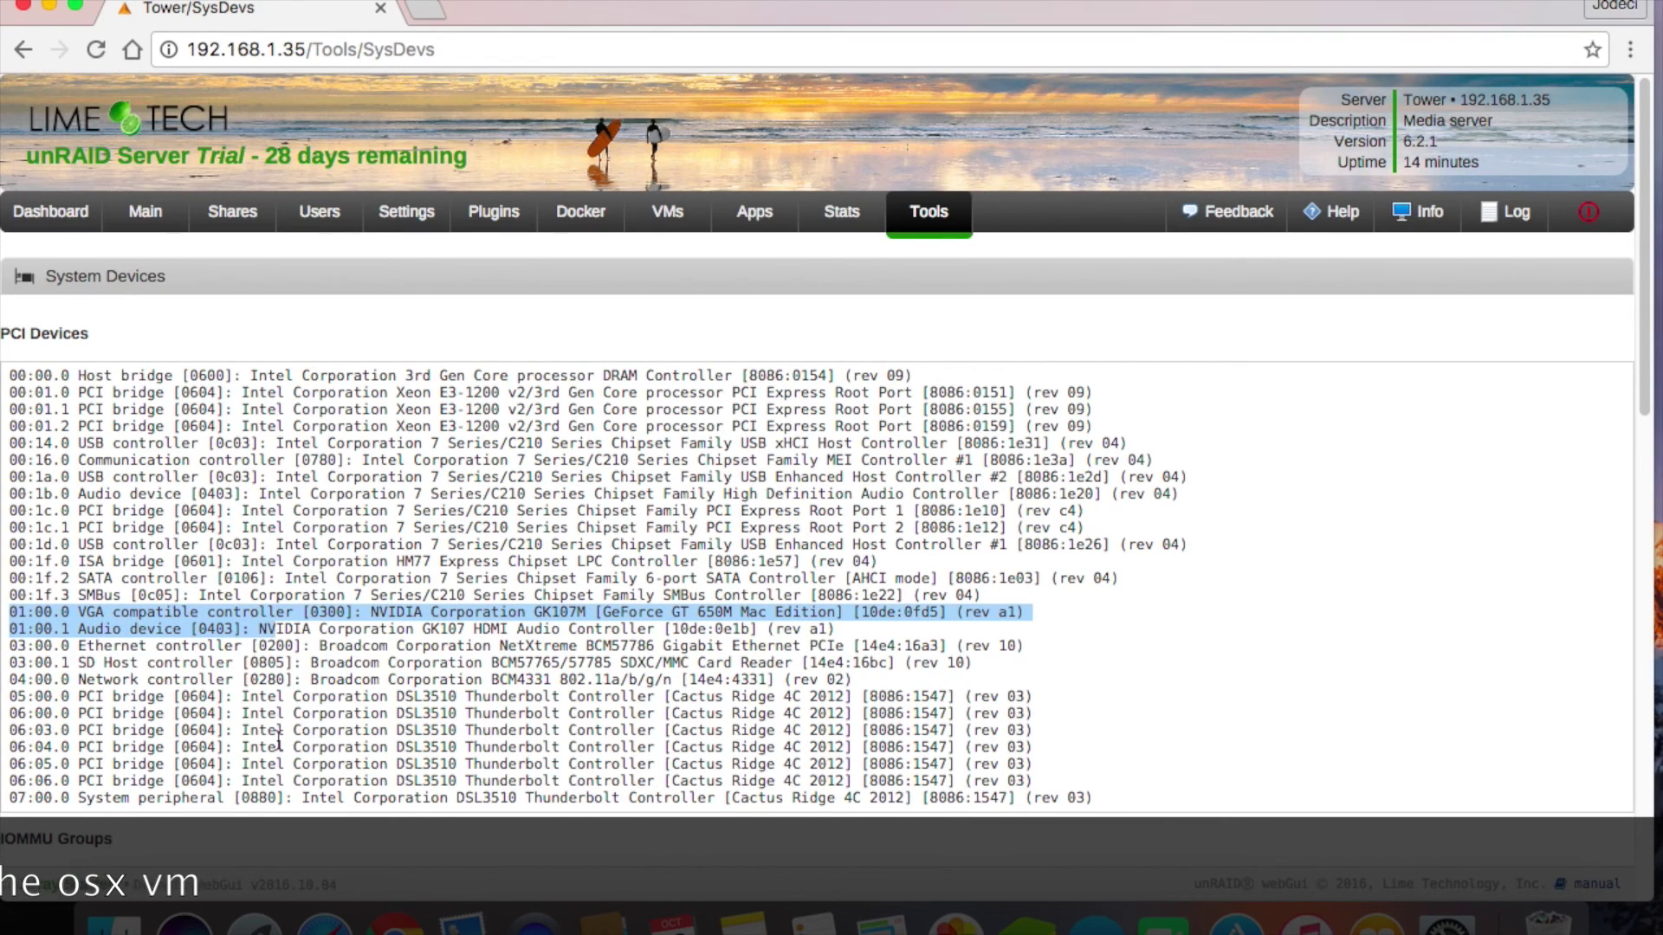
{"action": "scroll", "coordinate": [279, 740], "scroll_direction": "down", "scroll_amount": 1}
{"action": "scroll", "coordinate": [279, 741], "scroll_direction": "down", "scroll_amount": 2}
{"action": "scroll", "coordinate": [277, 741], "scroll_direction": "down", "scroll_amount": 1}
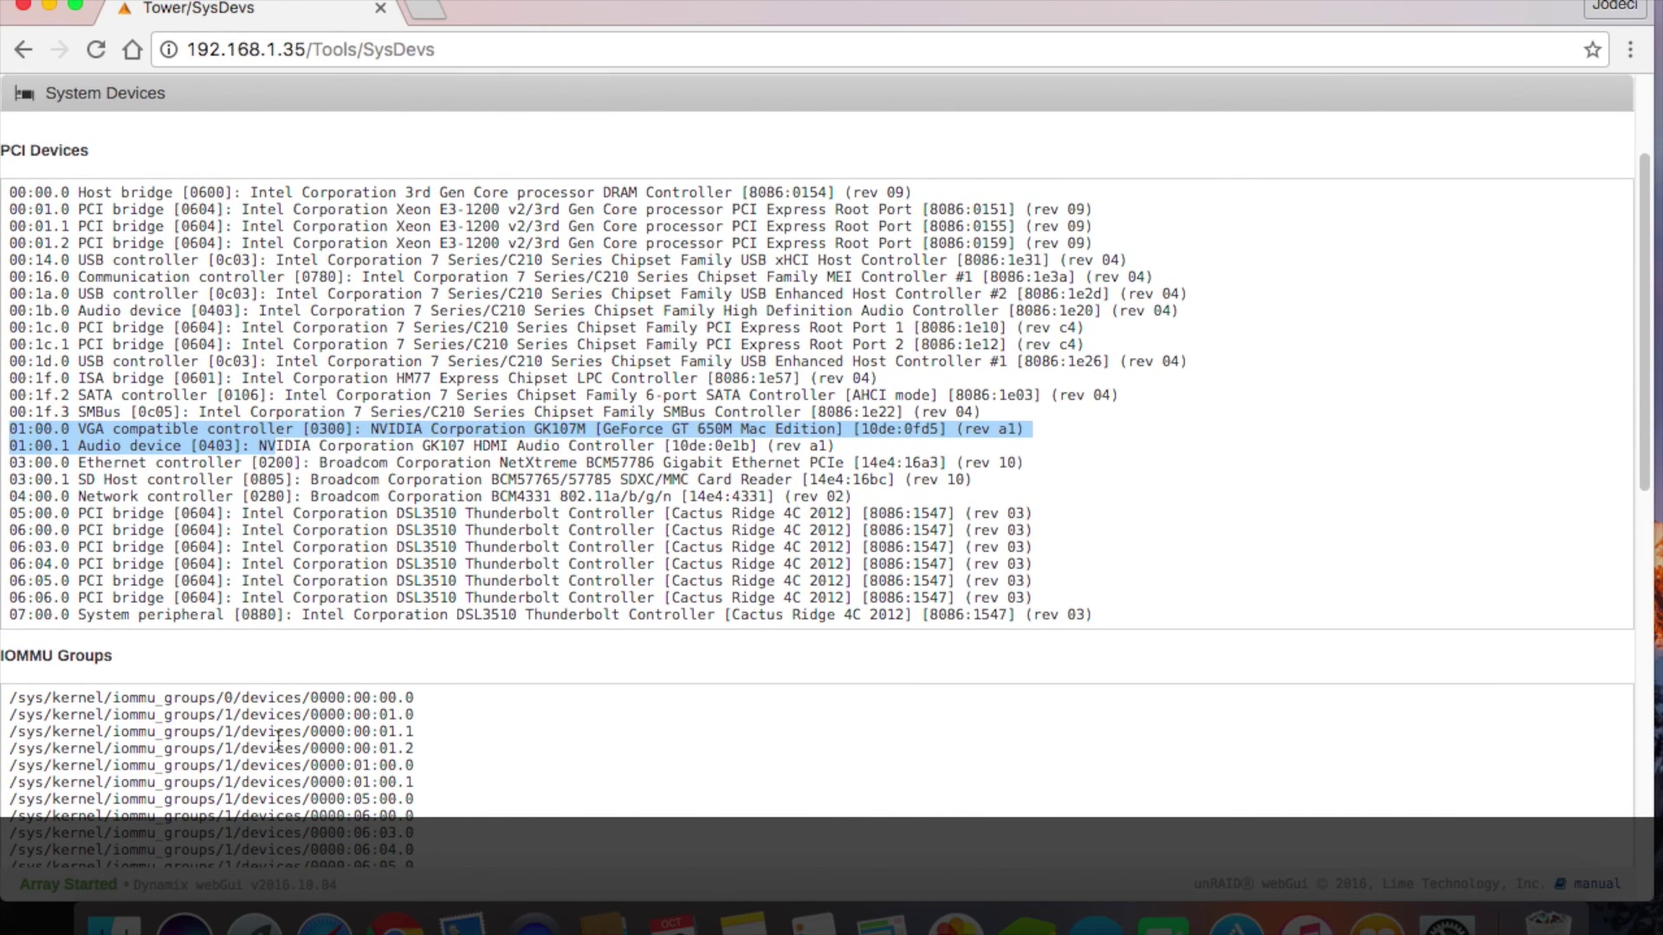
{"action": "scroll", "coordinate": [277, 740], "scroll_direction": "down", "scroll_amount": 1}
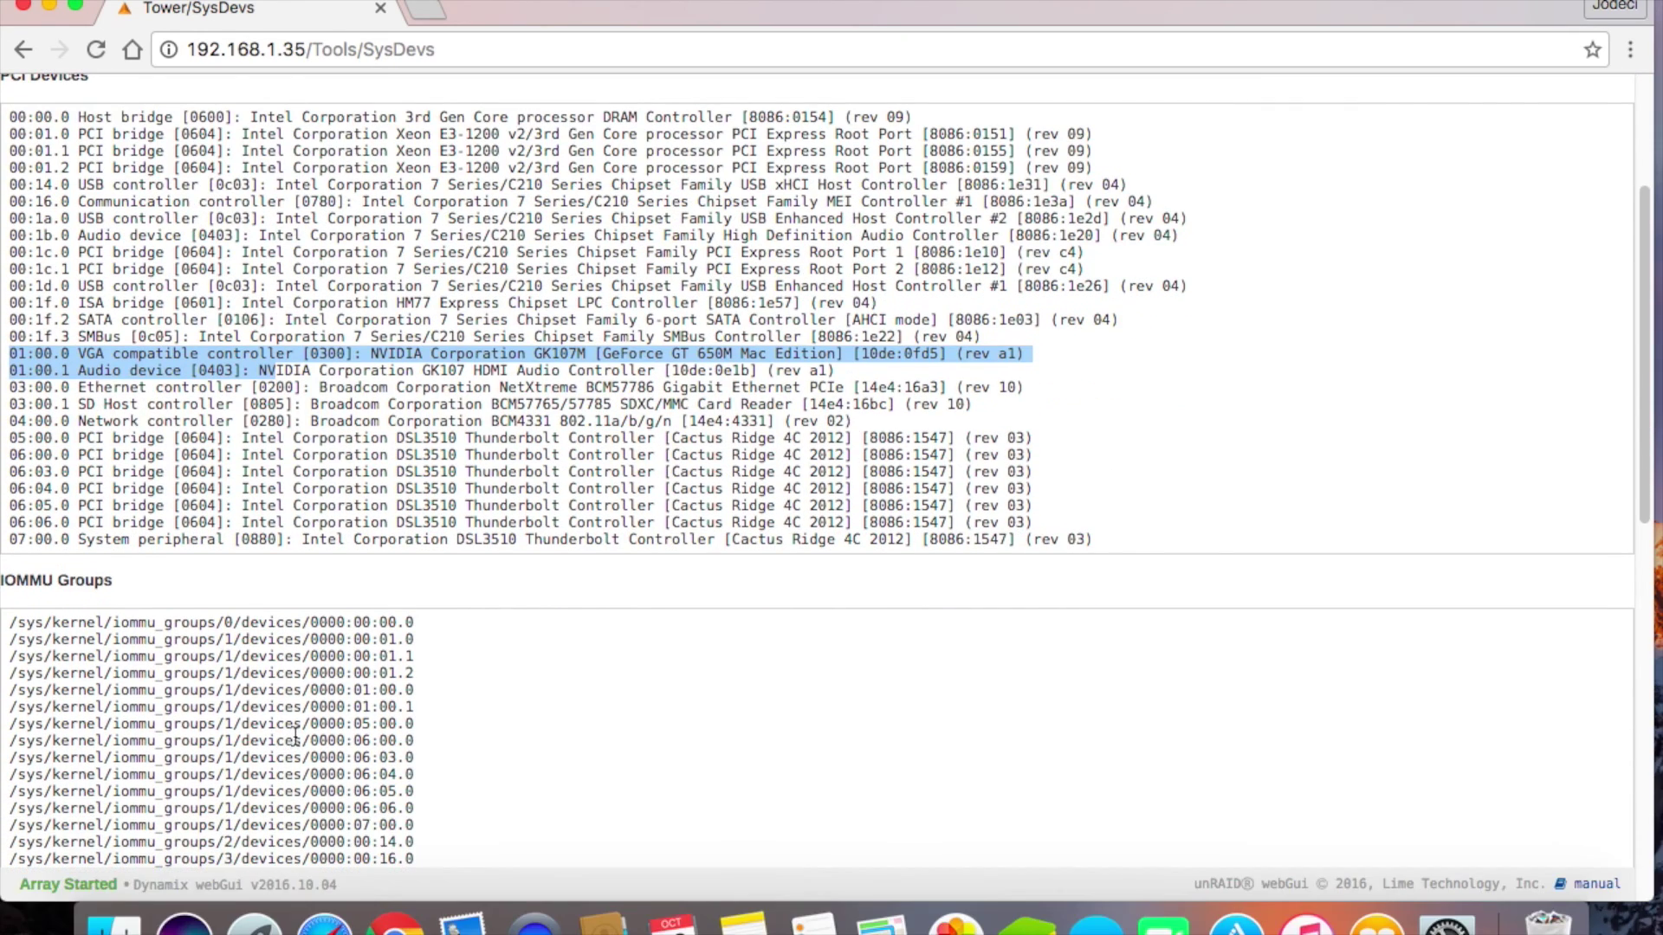
{"action": "scroll", "coordinate": [290, 740], "scroll_direction": "down", "scroll_amount": 1}
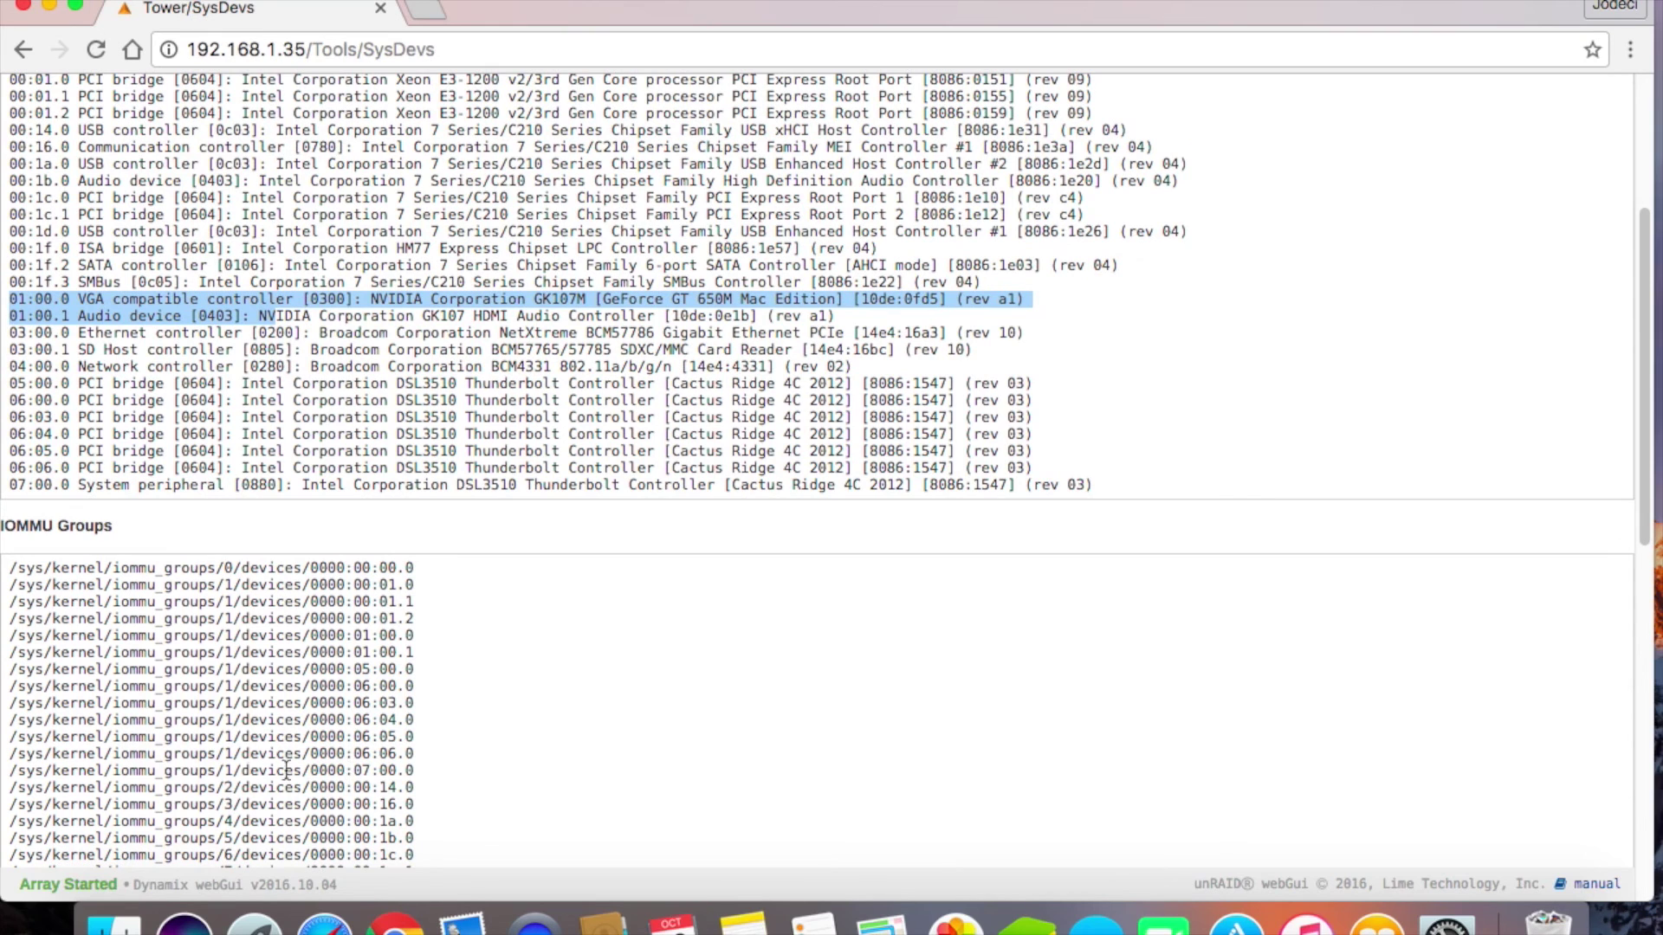
{"action": "left_click_drag", "start_coordinate": [234, 770], "coordinate": [7, 587]}
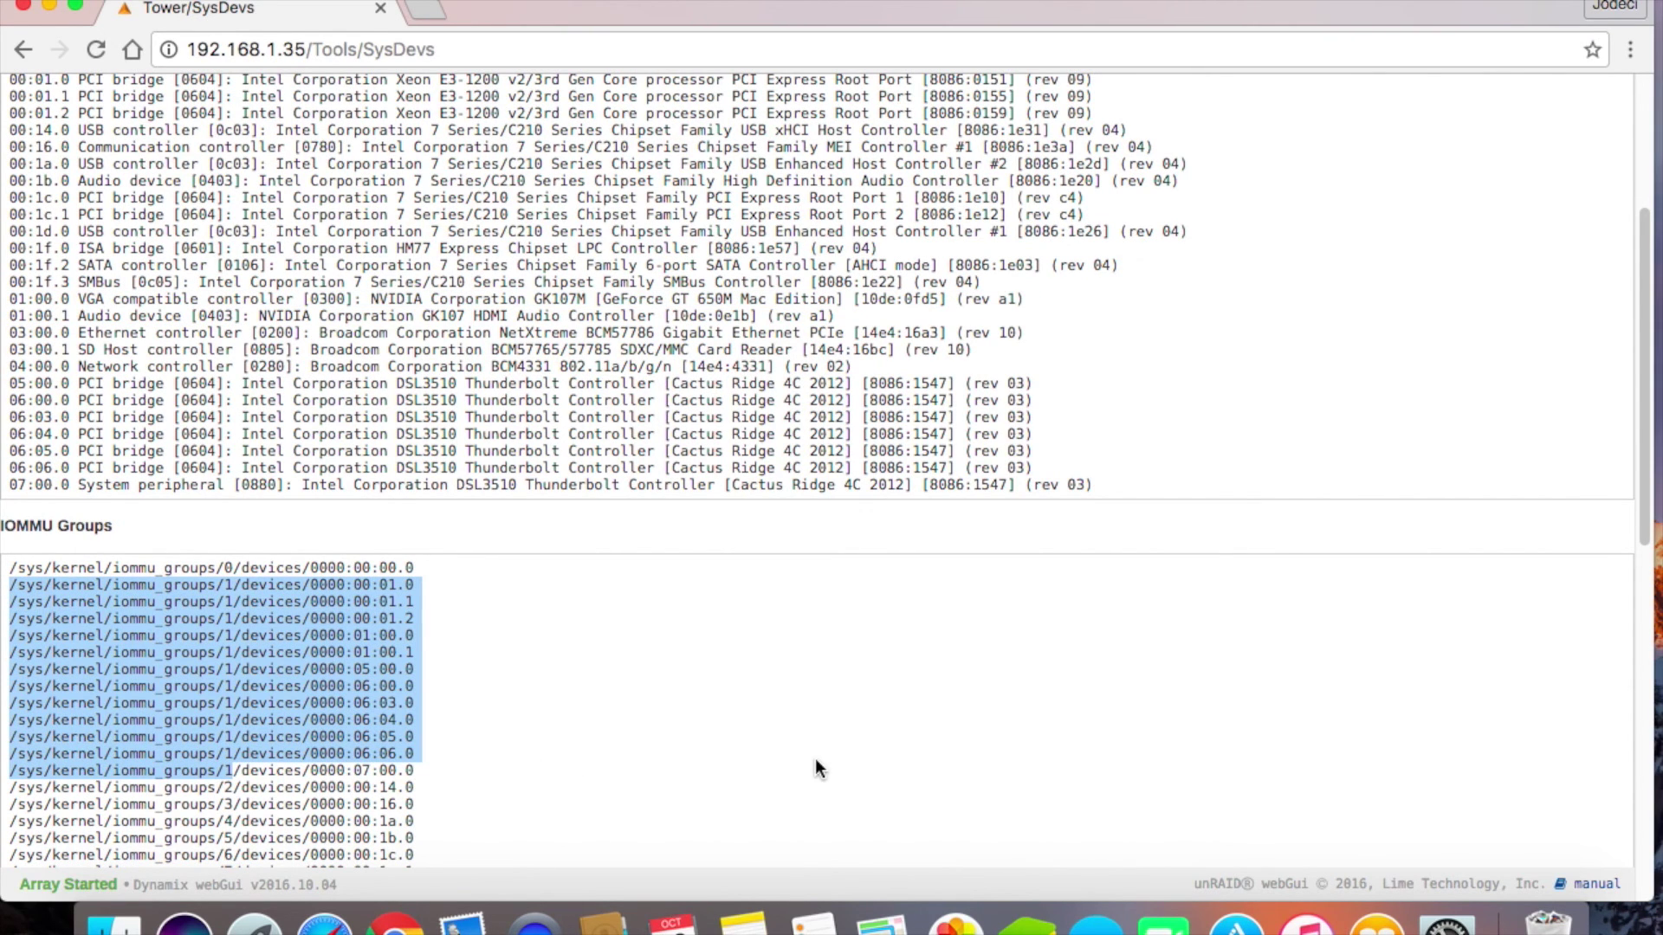
{"action": "scroll", "coordinate": [814, 761], "scroll_direction": "up", "scroll_amount": 5}
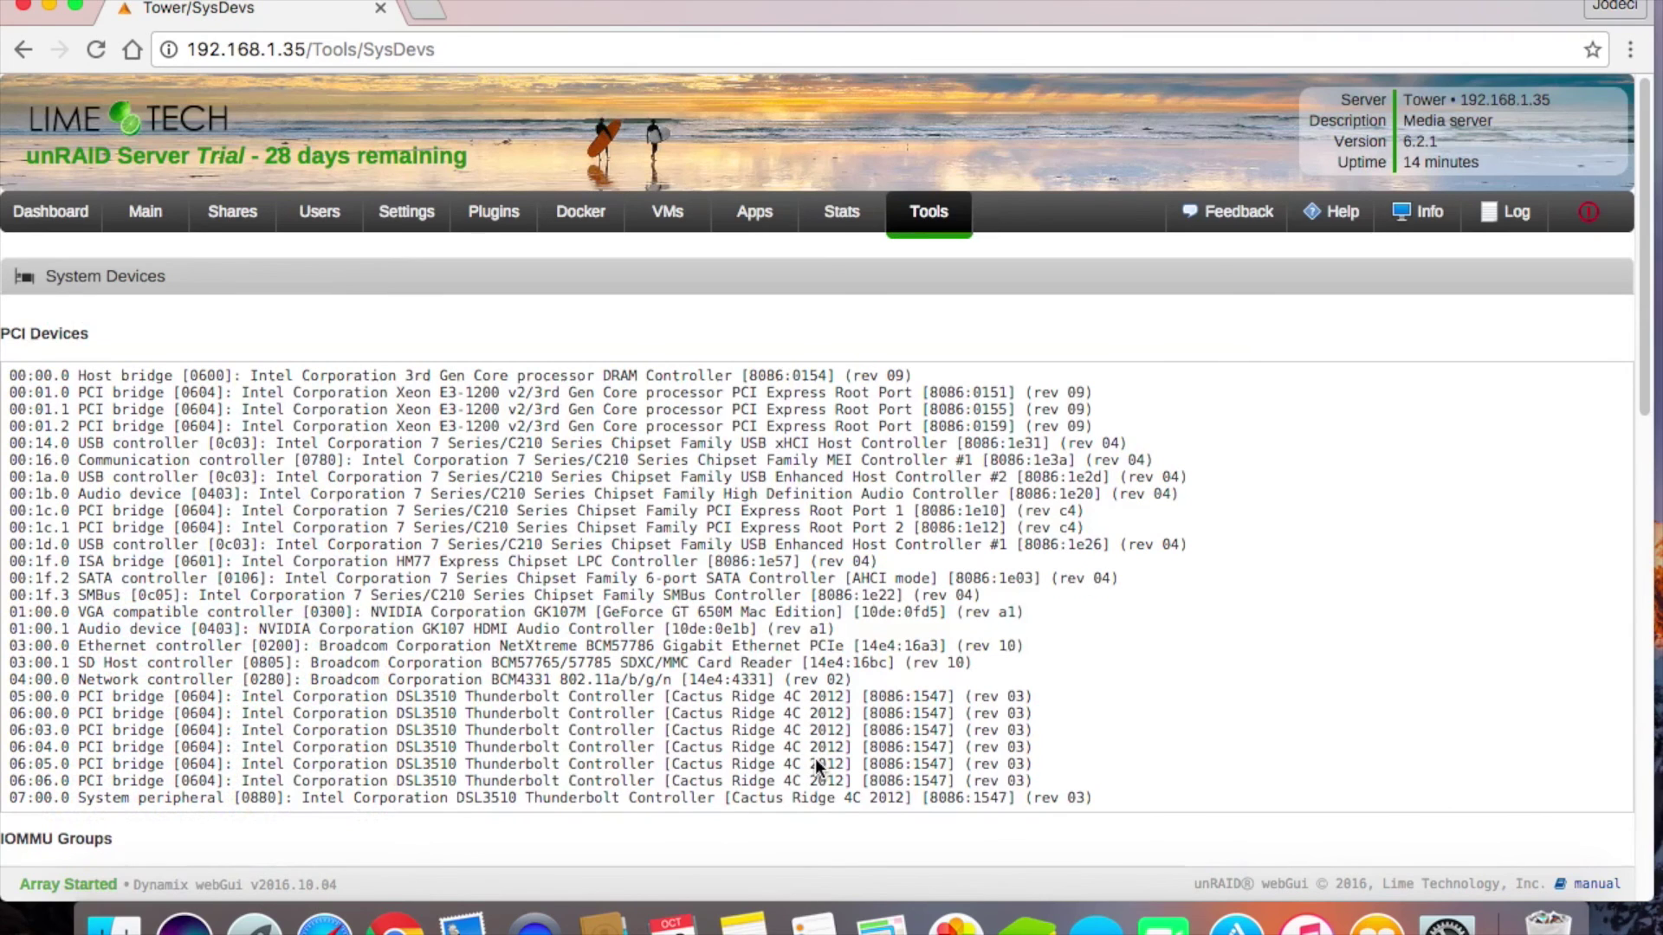